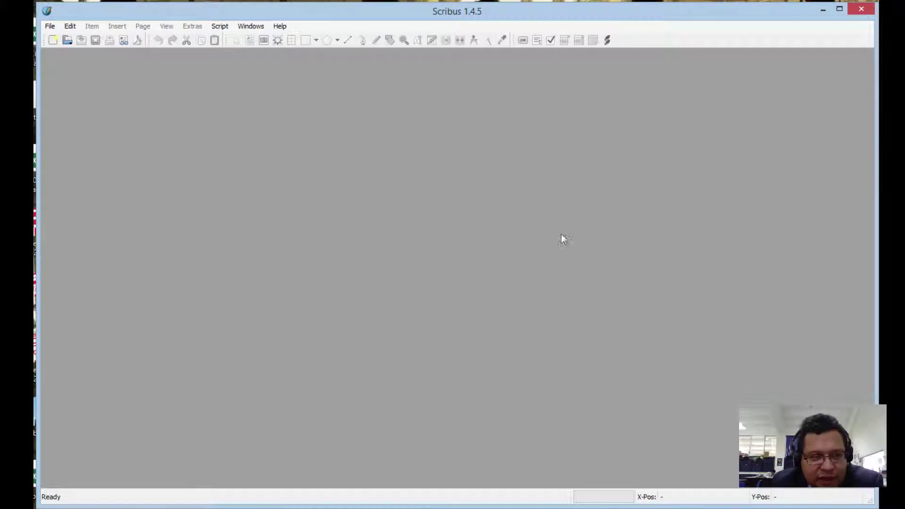
Step: Create a new single-page Letter (612 × 792 pt) document
{"action": "left_click", "coordinate": [54, 41]}
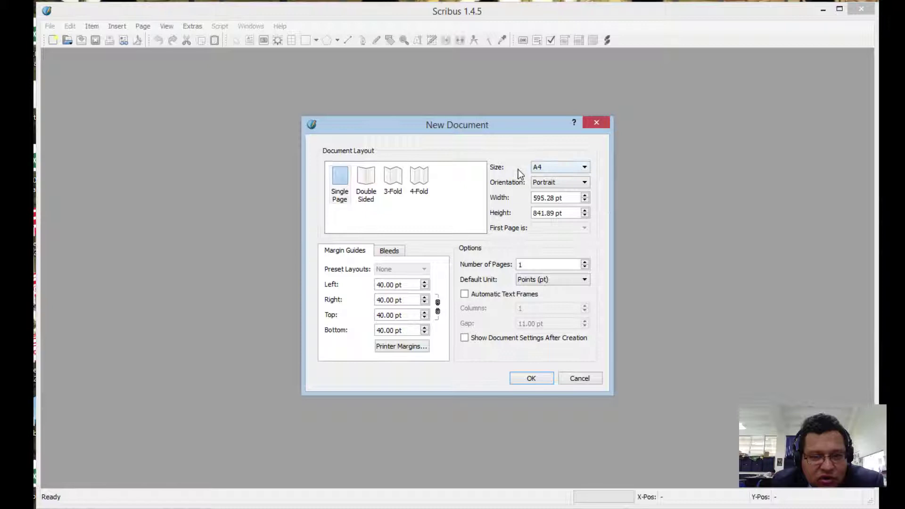
{"action": "left_click", "coordinate": [568, 168]}
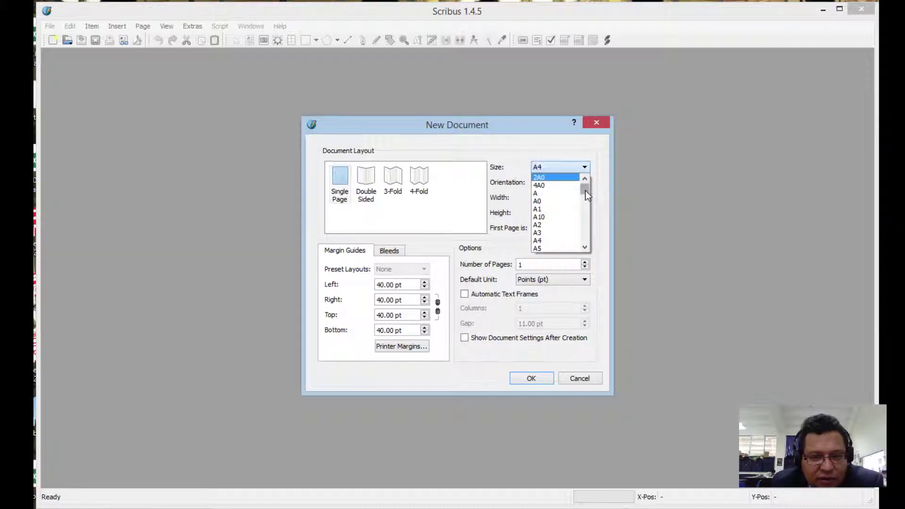
{"action": "left_click_drag", "start_coordinate": [586, 193], "coordinate": [584, 223]}
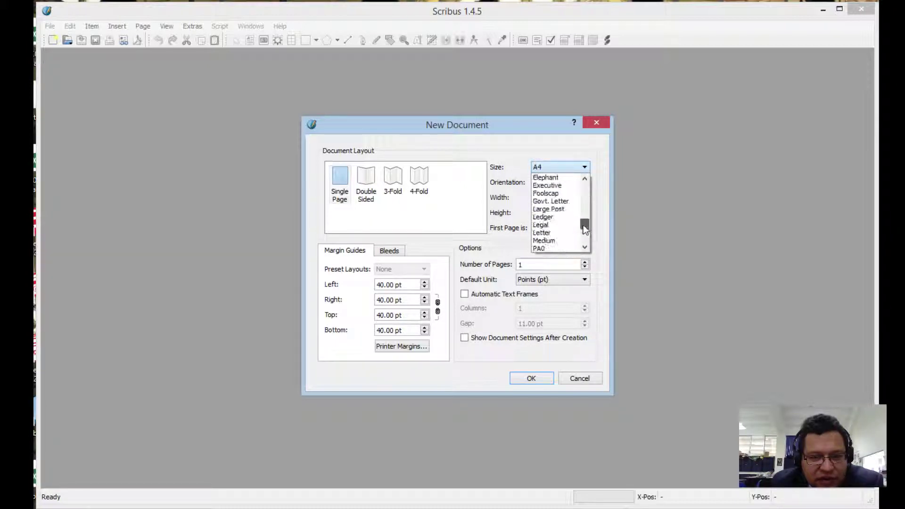
{"action": "left_click", "coordinate": [551, 232]}
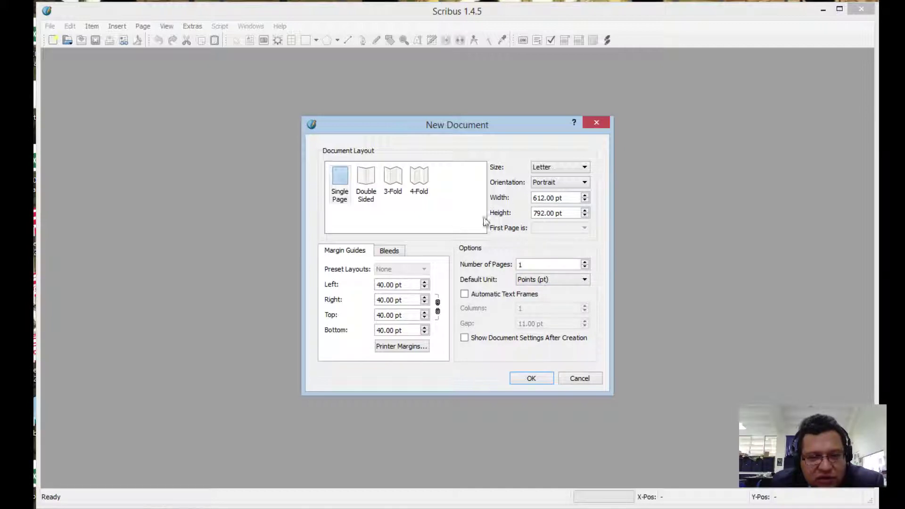
{"action": "left_click", "coordinate": [529, 379]}
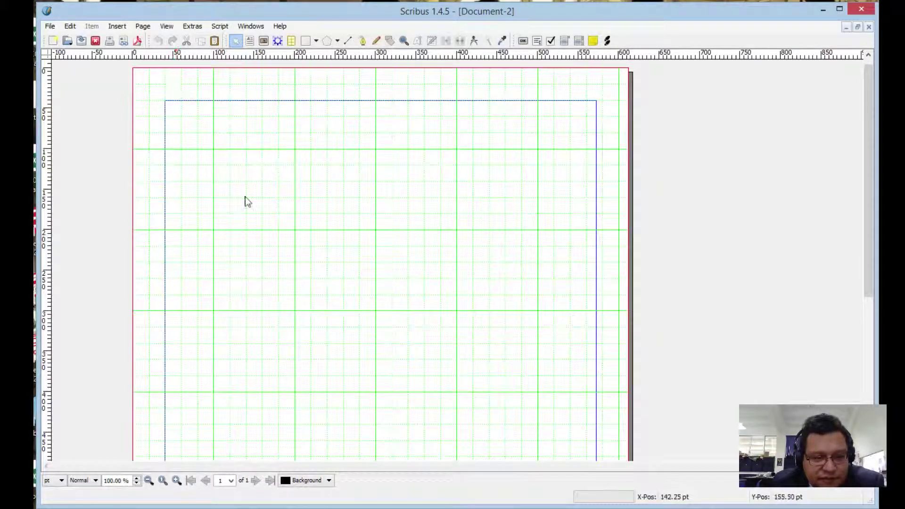
Step: Zoom out to fit the whole page, keep units in pt, and toggle Preview Mode on and off
{"action": "left_click", "coordinate": [148, 480]}
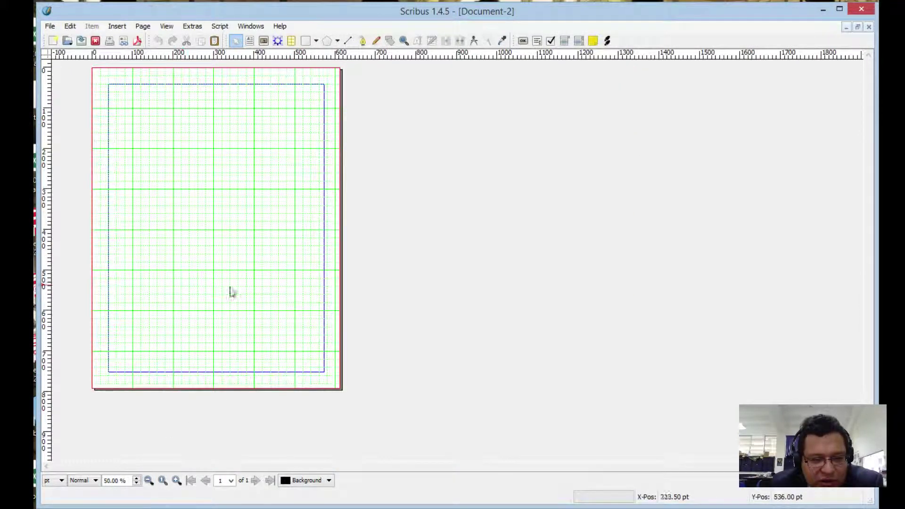
{"action": "left_click", "coordinate": [168, 479]}
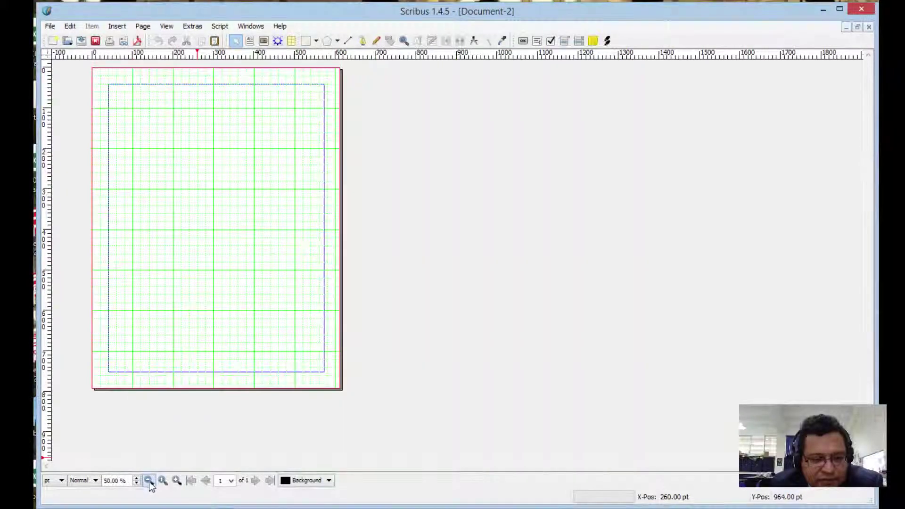
{"action": "left_click", "coordinate": [149, 480]}
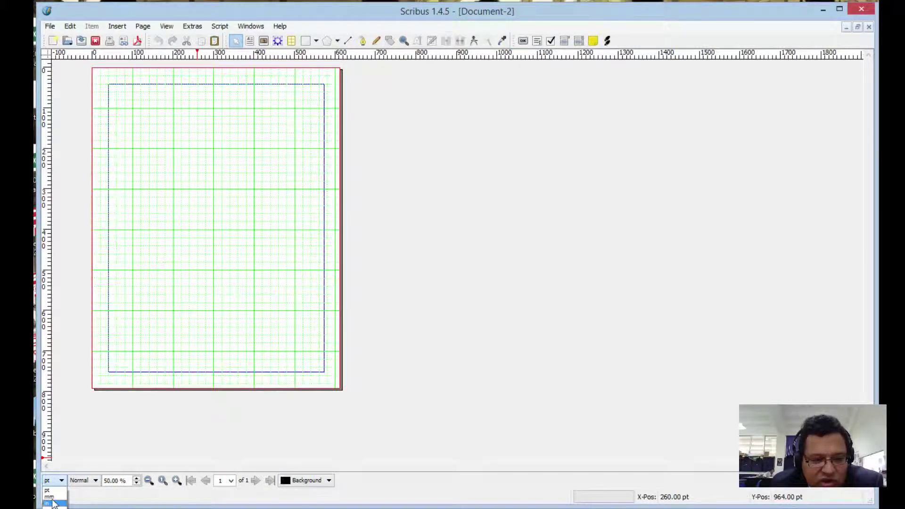
{"action": "left_click", "coordinate": [51, 490]}
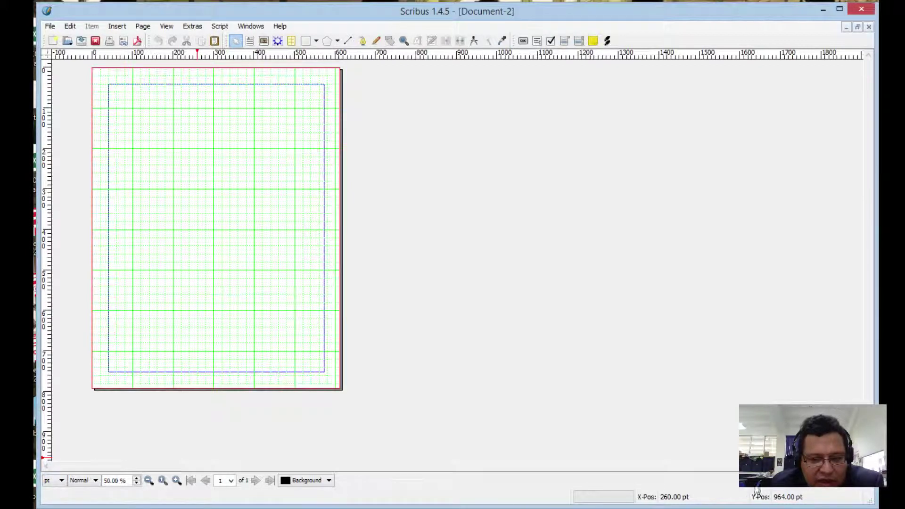
{"action": "left_click", "coordinate": [798, 488]}
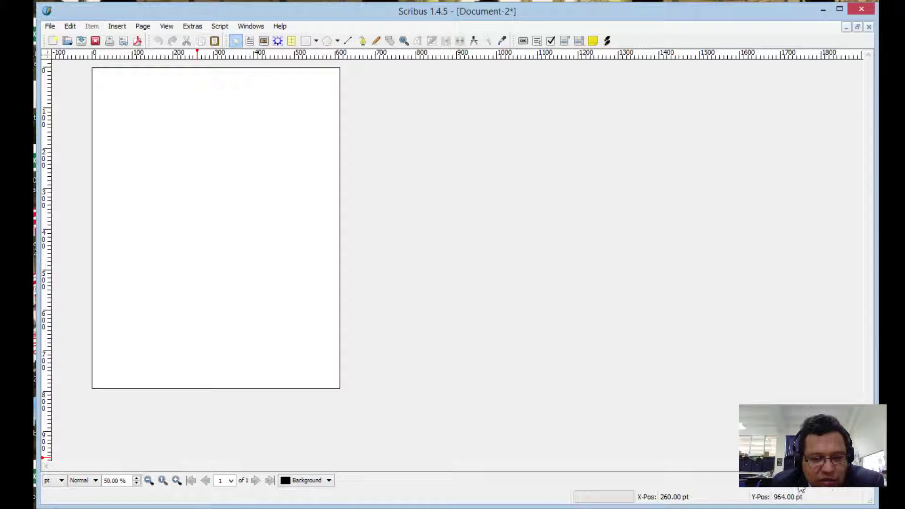
{"action": "left_click", "coordinate": [800, 488]}
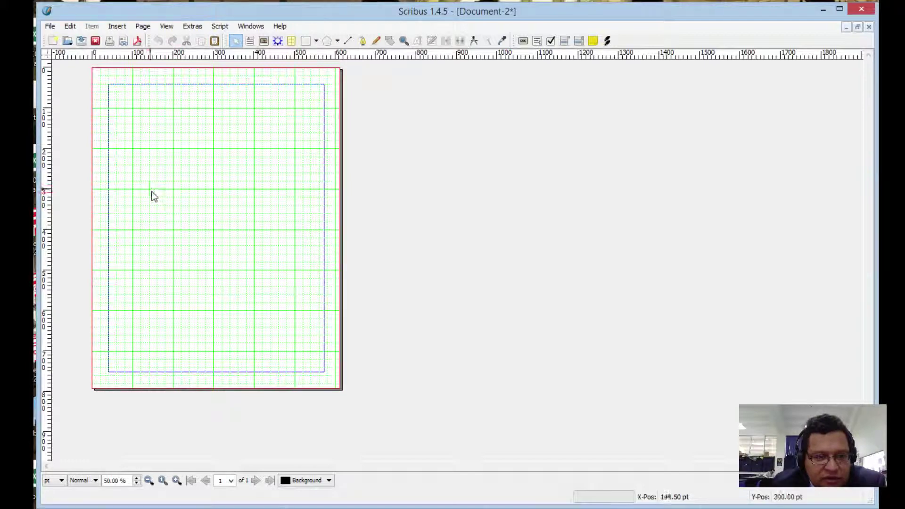
Step: Hide the page grid, then show it again
{"action": "left_click", "coordinate": [169, 27]}
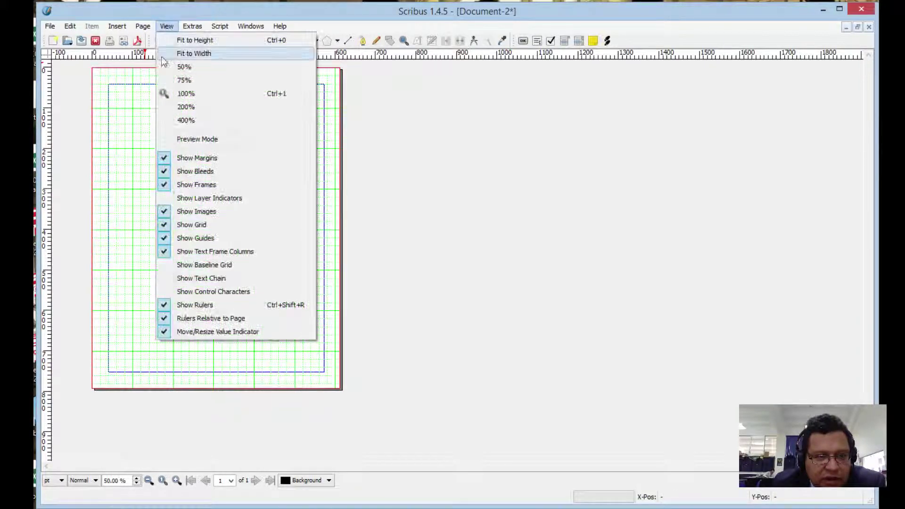
{"action": "left_click", "coordinate": [201, 224]}
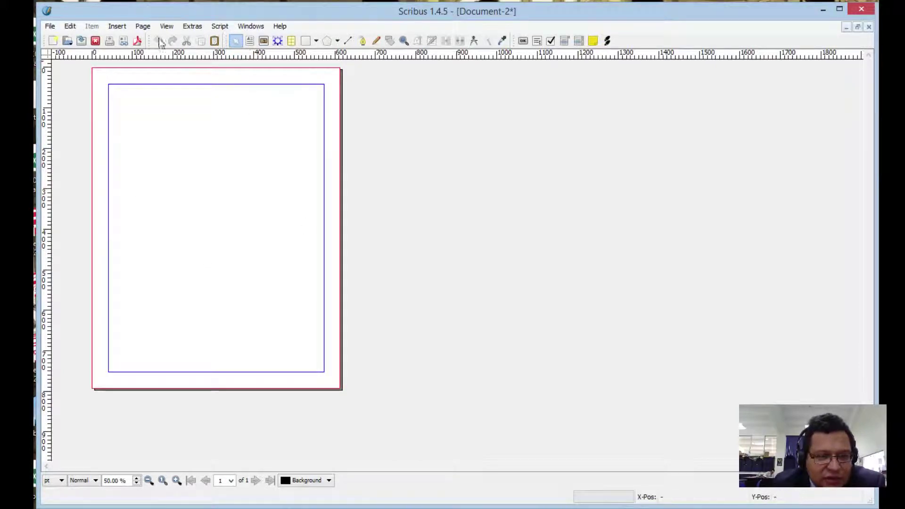
{"action": "left_click", "coordinate": [166, 27]}
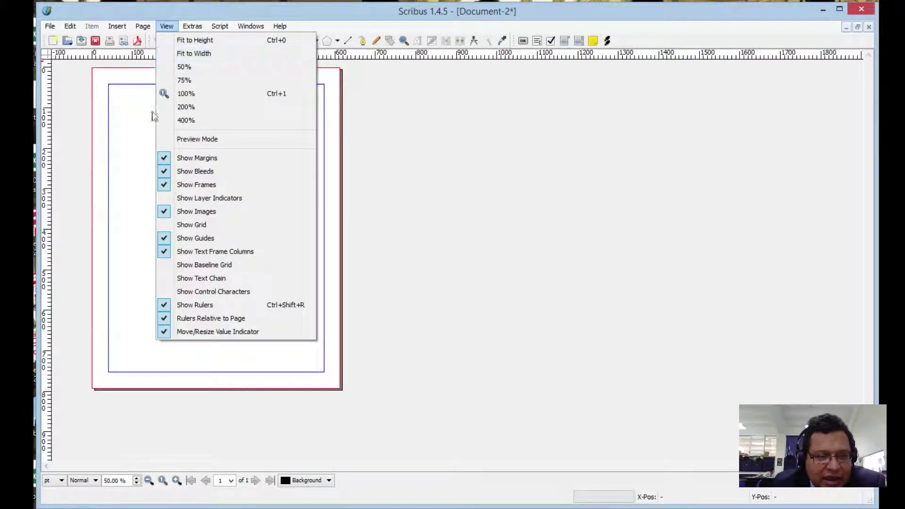
{"action": "left_click", "coordinate": [196, 227]}
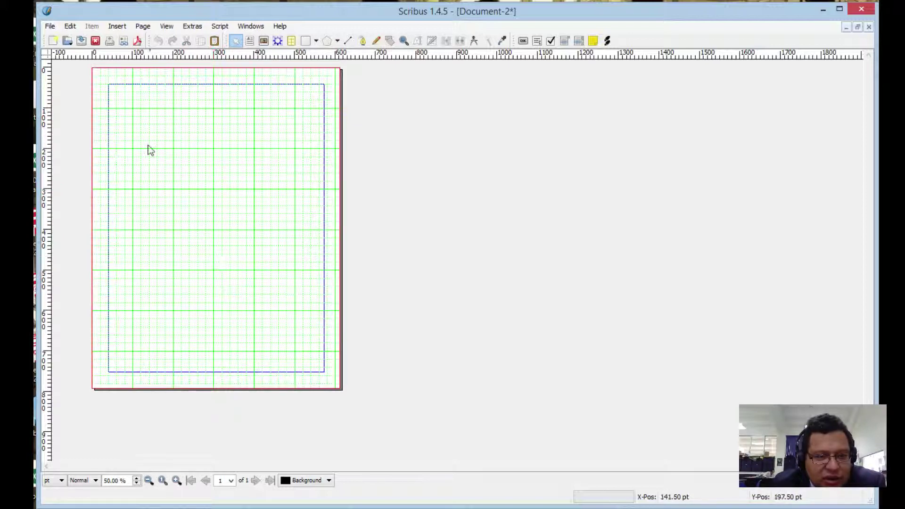
Step: Enable Snap to Grid in the Page menu
{"action": "left_click", "coordinate": [138, 28]}
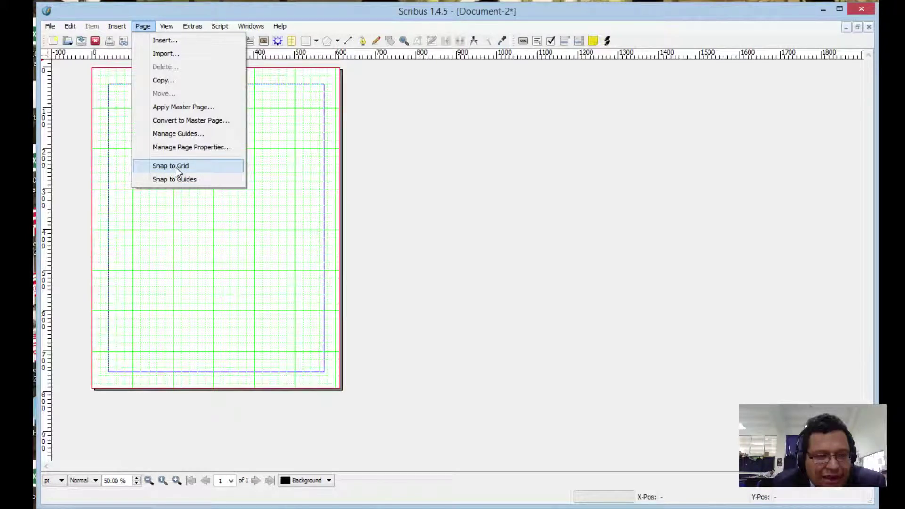
{"action": "left_click", "coordinate": [177, 168]}
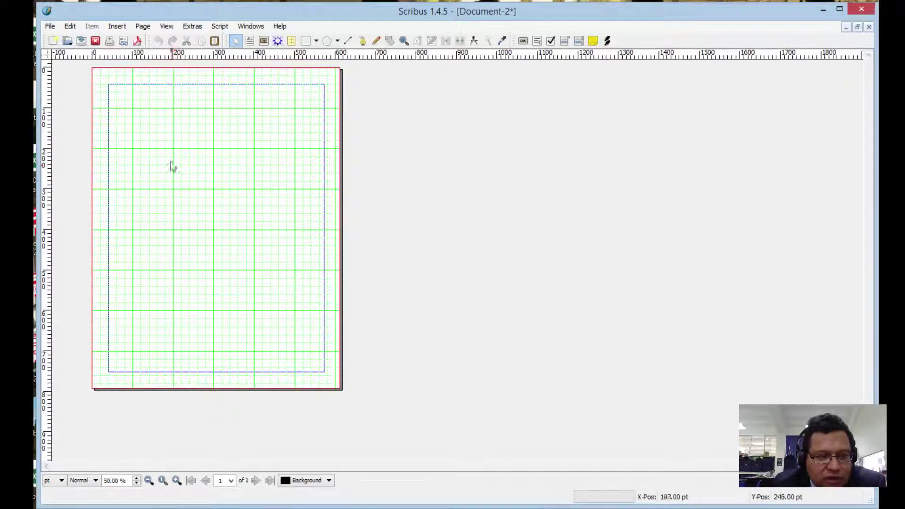
{"action": "left_click", "coordinate": [144, 29]}
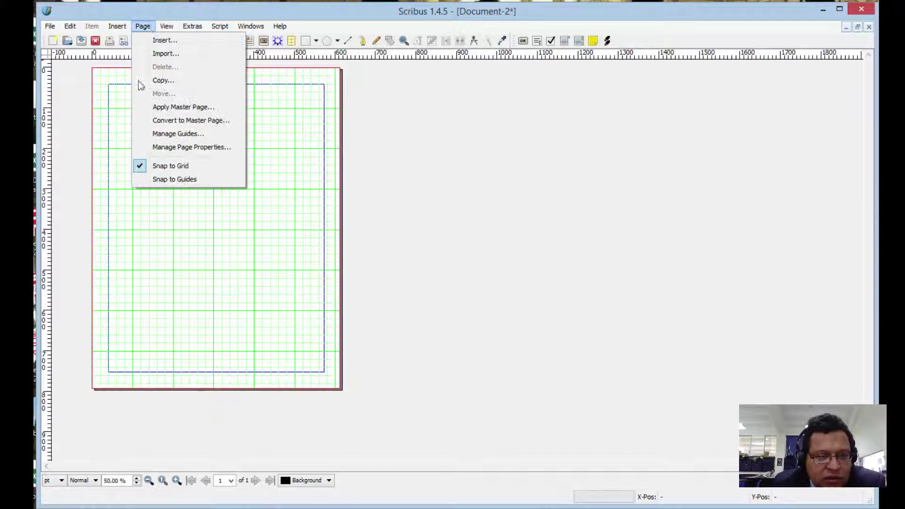
{"action": "left_click", "coordinate": [166, 28]}
{"action": "left_click", "coordinate": [166, 27]}
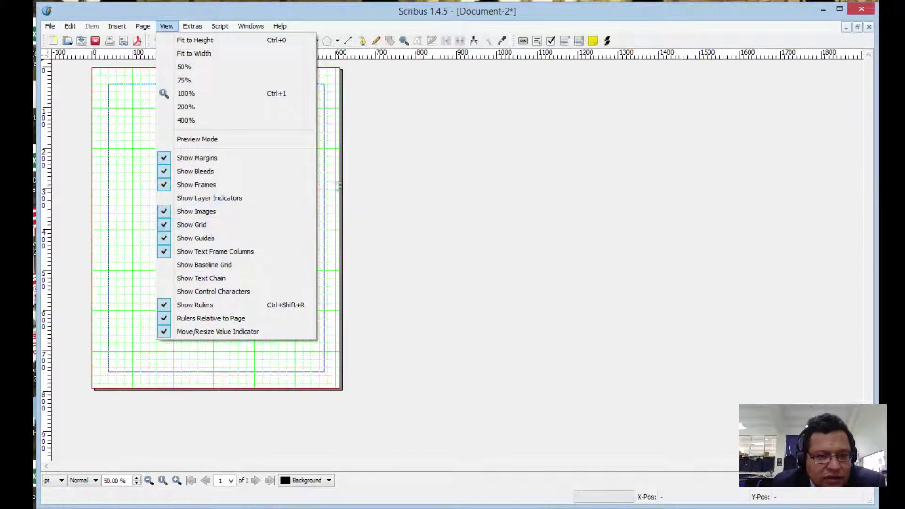
{"action": "left_click", "coordinate": [404, 192]}
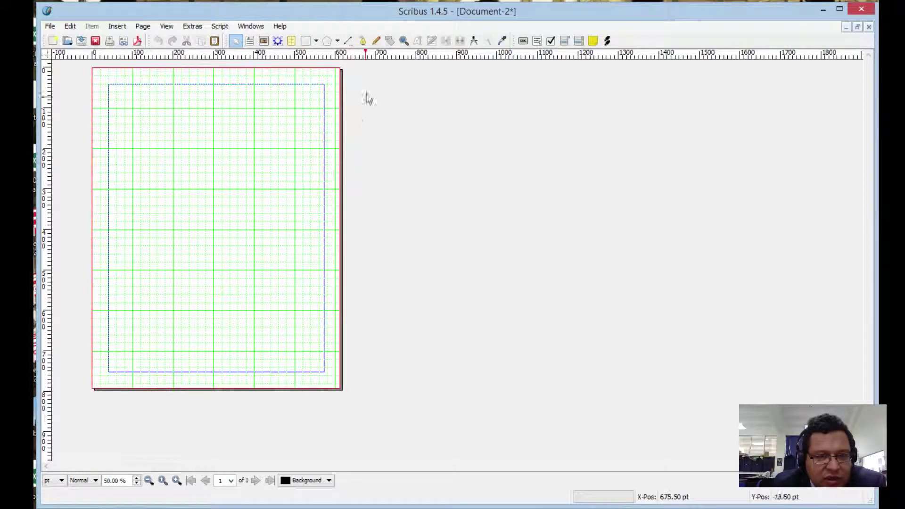
Step: Draw a Bézier segment from the upper left, bent into a quarter arc ending at 300, 300 pt
{"action": "left_click", "coordinate": [363, 41]}
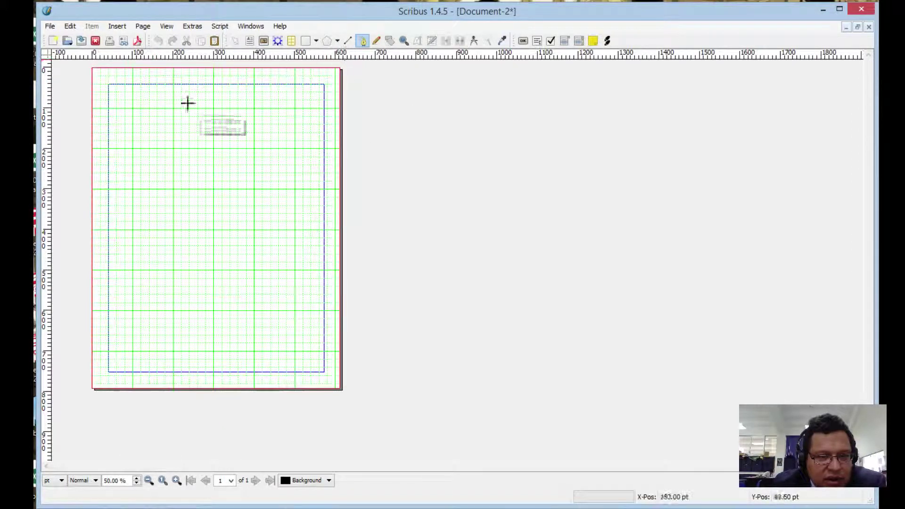
{"action": "left_click", "coordinate": [132, 109]}
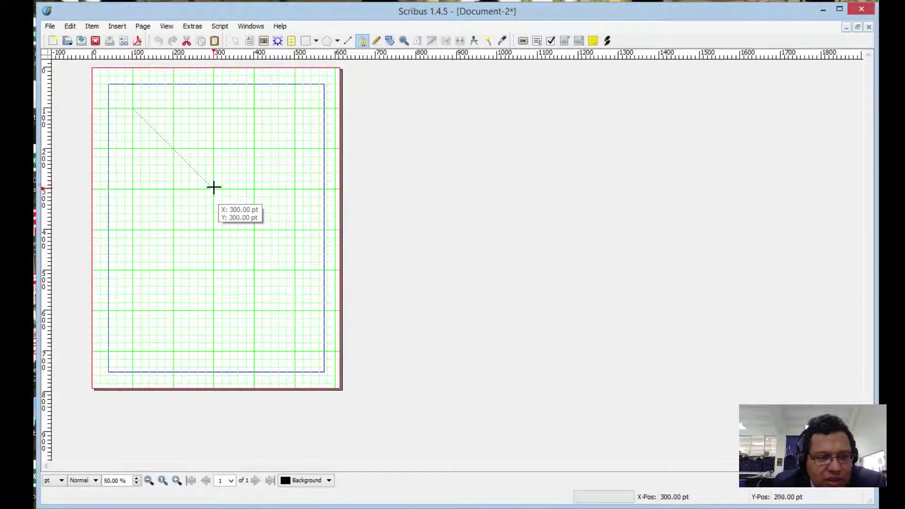
{"action": "left_click_drag", "start_coordinate": [214, 187], "coordinate": [211, 109]}
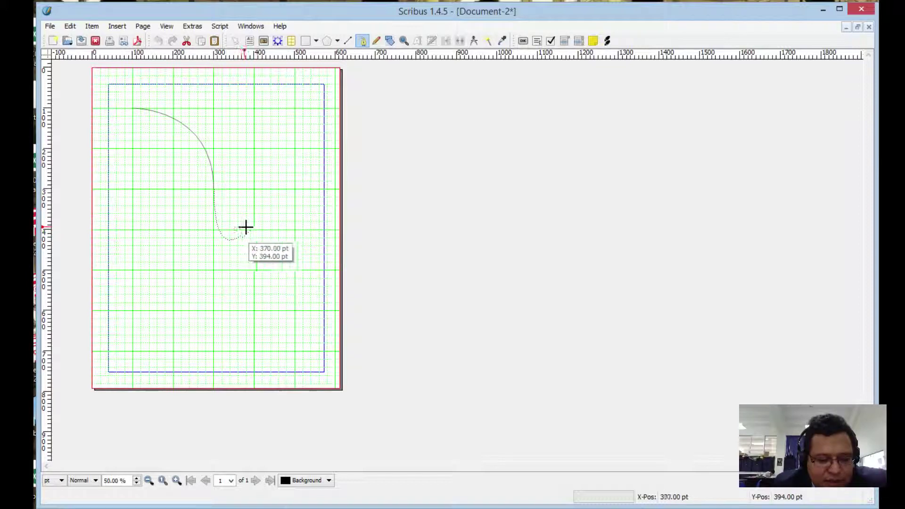
Step: Draw a new Bézier curve from the arc's end with curved nodes looping back to the start point
{"action": "right_click", "coordinate": [258, 255]}
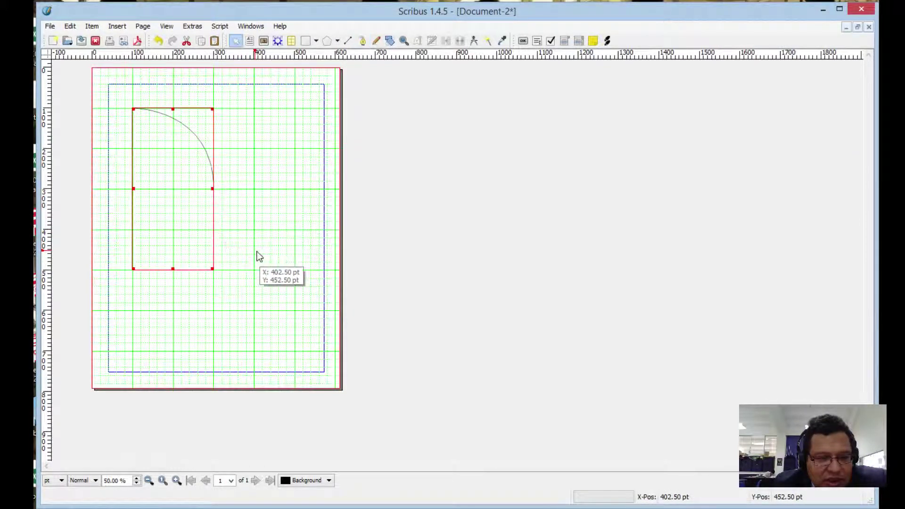
{"action": "key", "text": "b"}
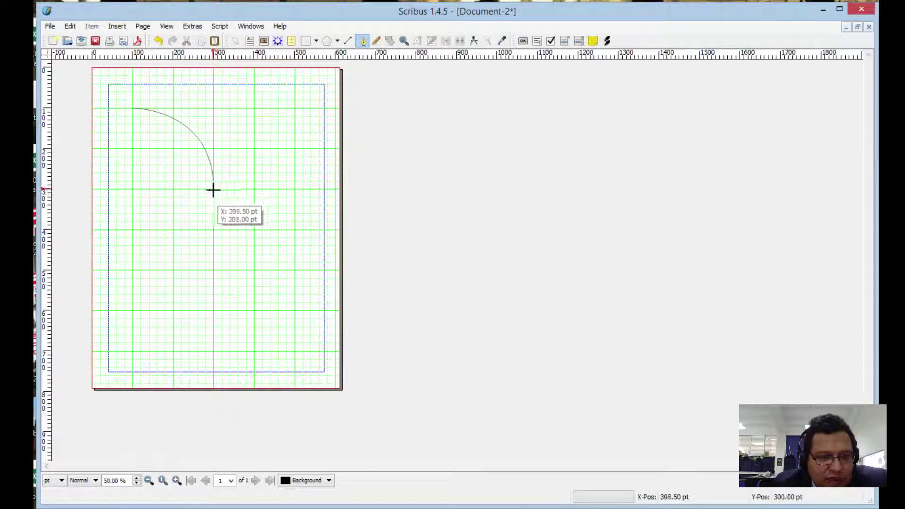
{"action": "left_click", "coordinate": [212, 187]}
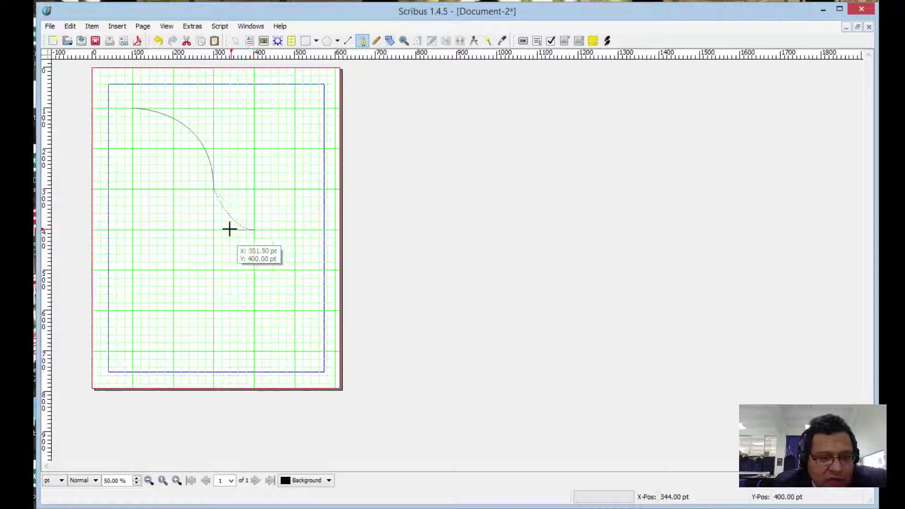
{"action": "left_click_drag", "start_coordinate": [229, 229], "coordinate": [153, 231]}
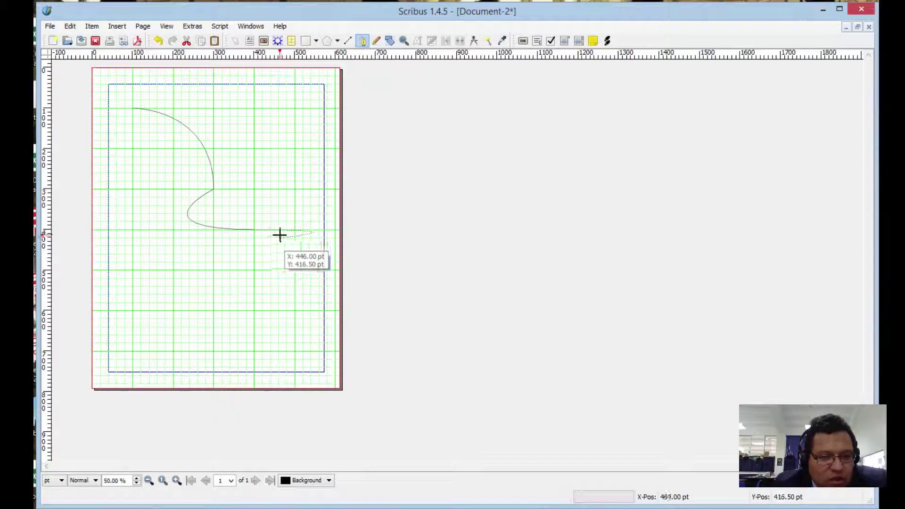
{"action": "left_click", "coordinate": [255, 147]}
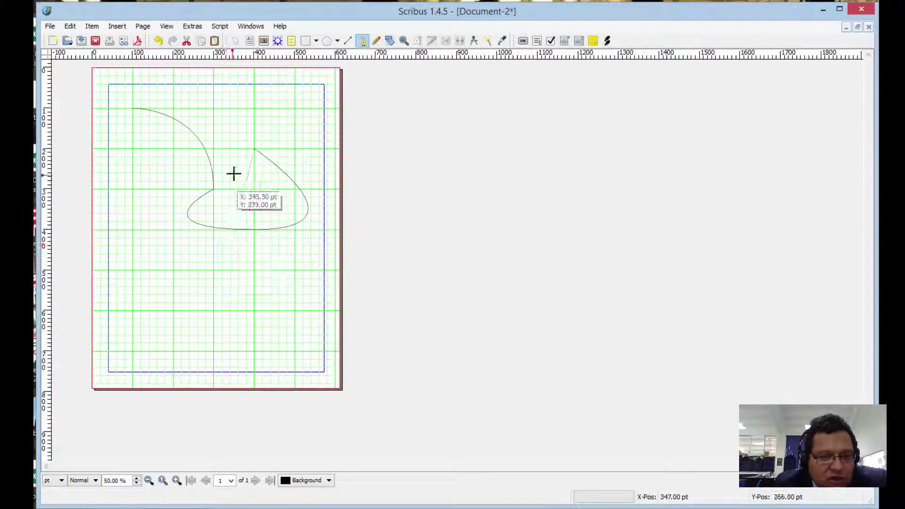
{"action": "left_click_drag", "start_coordinate": [213, 111], "coordinate": [306, 107]}
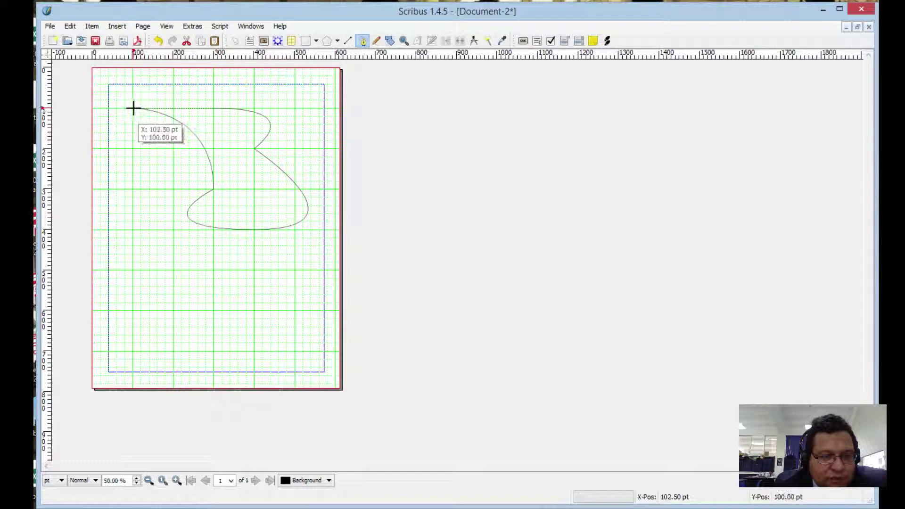
{"action": "left_click_drag", "start_coordinate": [133, 107], "coordinate": [208, 222]}
Step: Finish the curve, move it lower, then return it to its original spot
{"action": "right_click", "coordinate": [209, 221]}
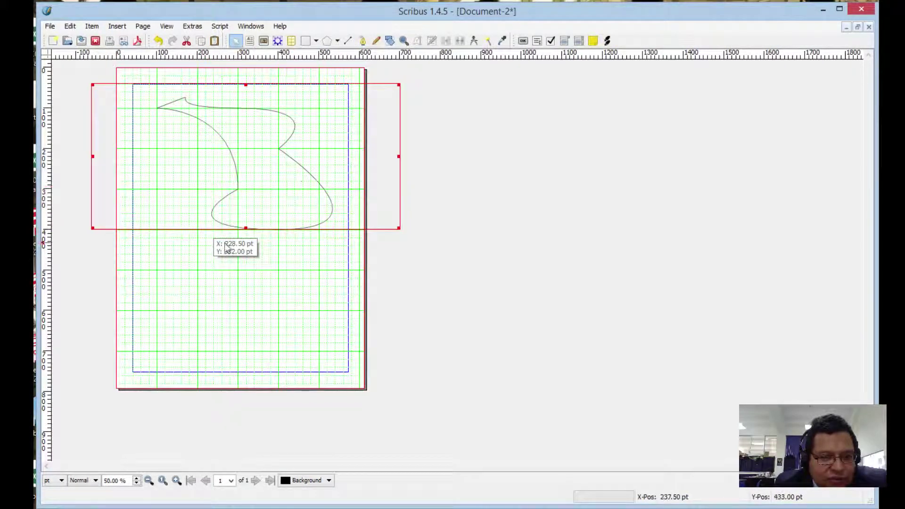
{"action": "left_click", "coordinate": [261, 283]}
{"action": "left_click", "coordinate": [243, 227]}
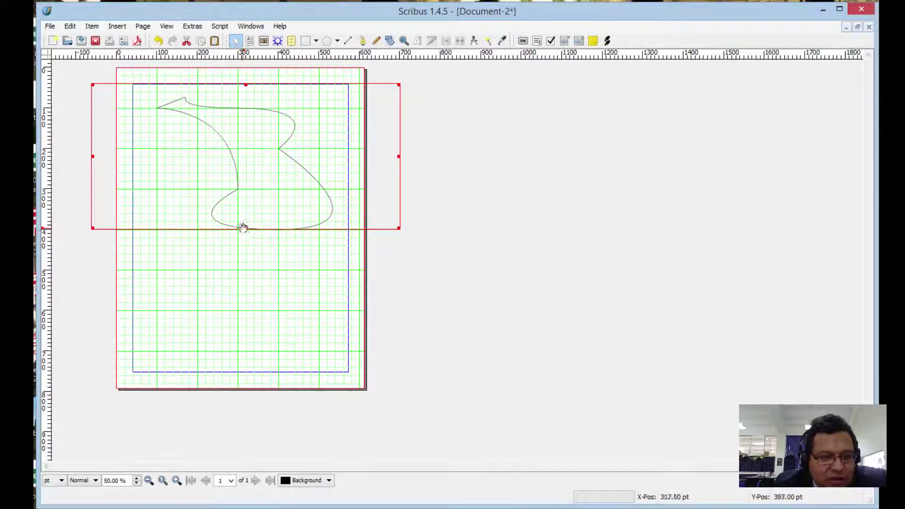
{"action": "left_click_drag", "start_coordinate": [230, 226], "coordinate": [241, 263]}
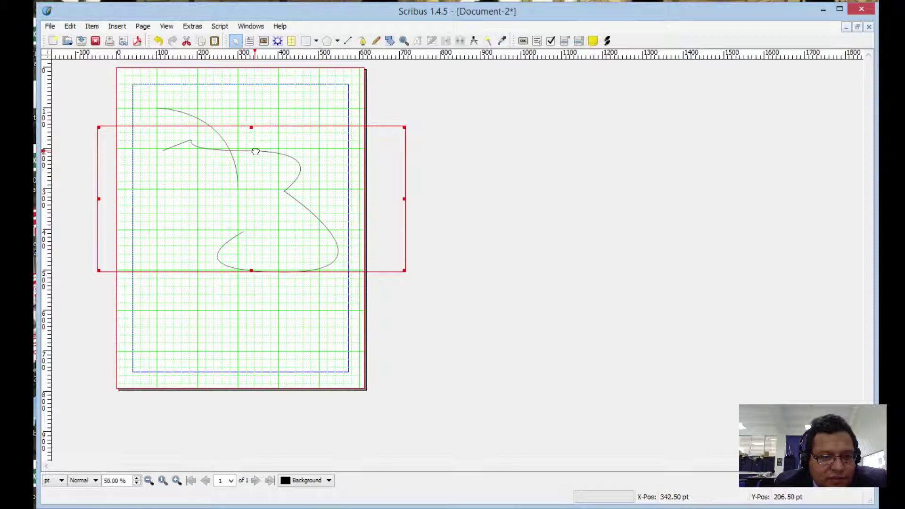
{"action": "left_click_drag", "start_coordinate": [255, 151], "coordinate": [262, 112]}
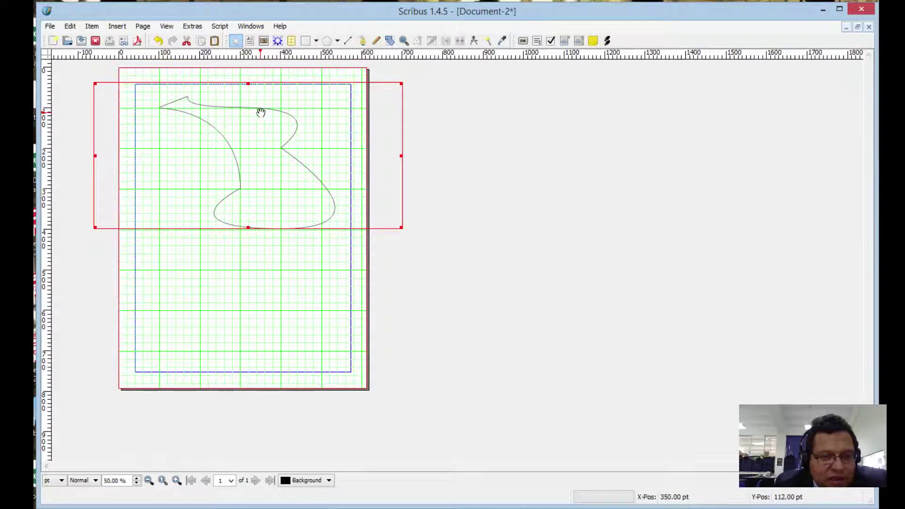
Step: Select the tall rectangle, then the curve, and briefly enter and exit node editing
{"action": "left_click", "coordinate": [241, 188]}
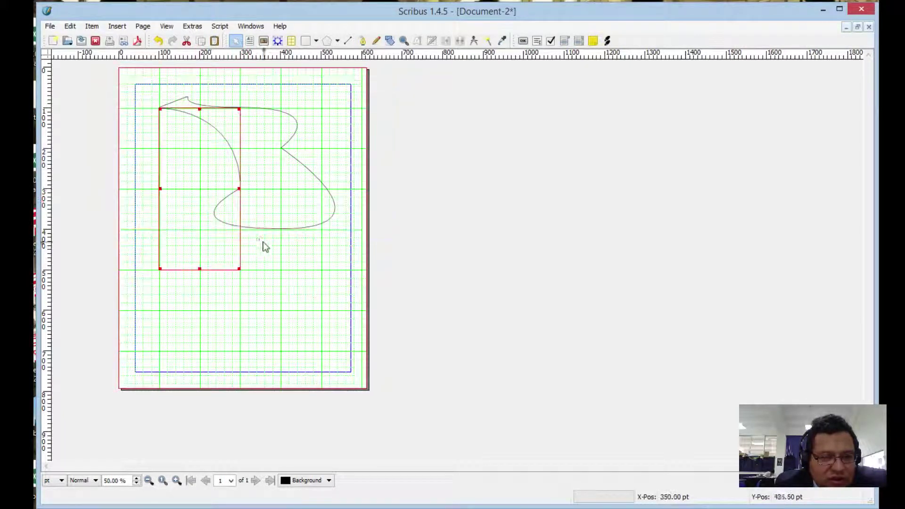
{"action": "left_click", "coordinate": [285, 149]}
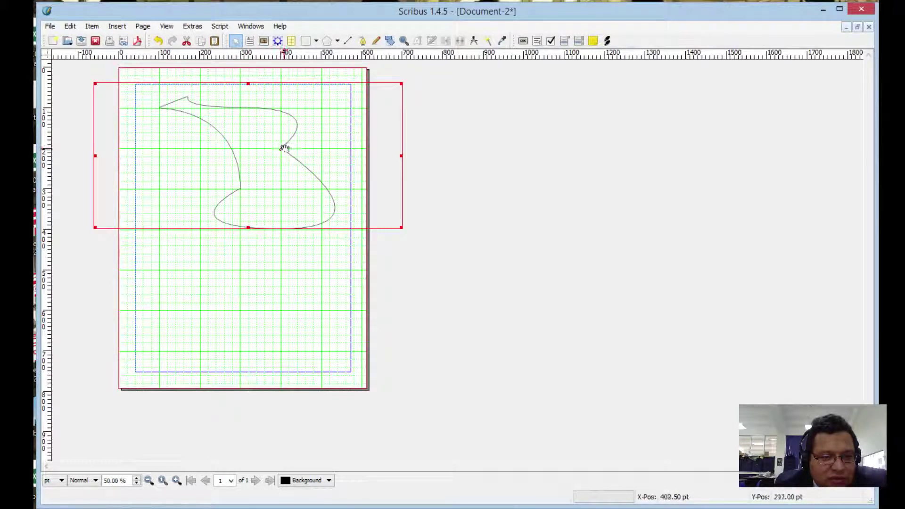
{"action": "double_click", "coordinate": [236, 169]}
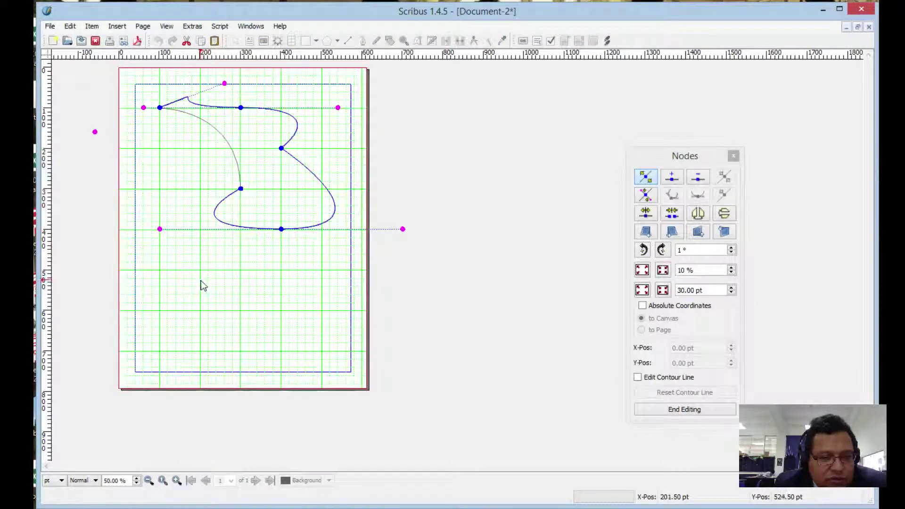
{"action": "left_click", "coordinate": [683, 409]}
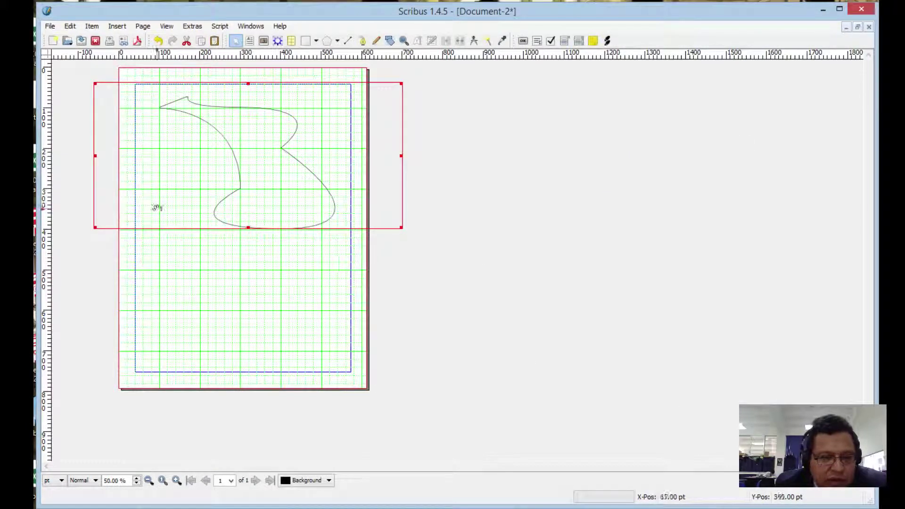
Step: Select the curve and tall rectangle together with a marquee and Shift-click
{"action": "left_click", "coordinate": [238, 324]}
{"action": "left_click", "coordinate": [231, 192]}
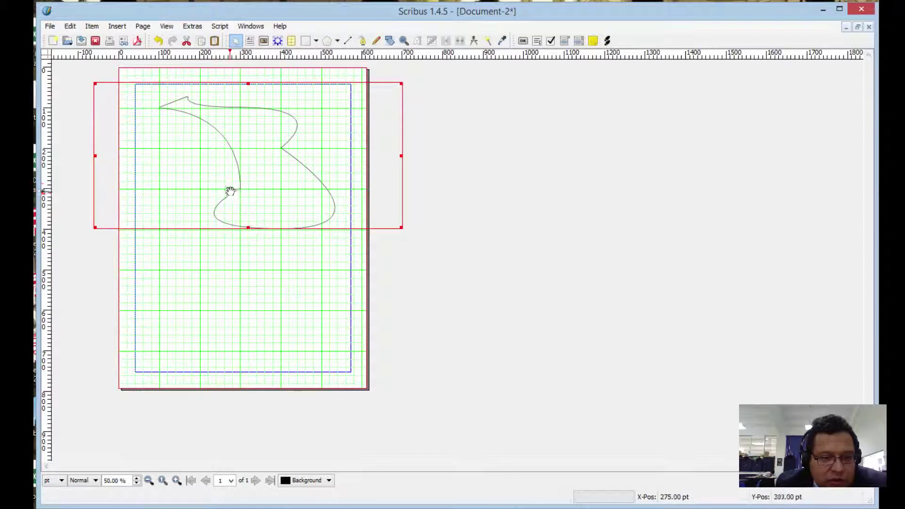
{"action": "left_click", "coordinate": [221, 279]}
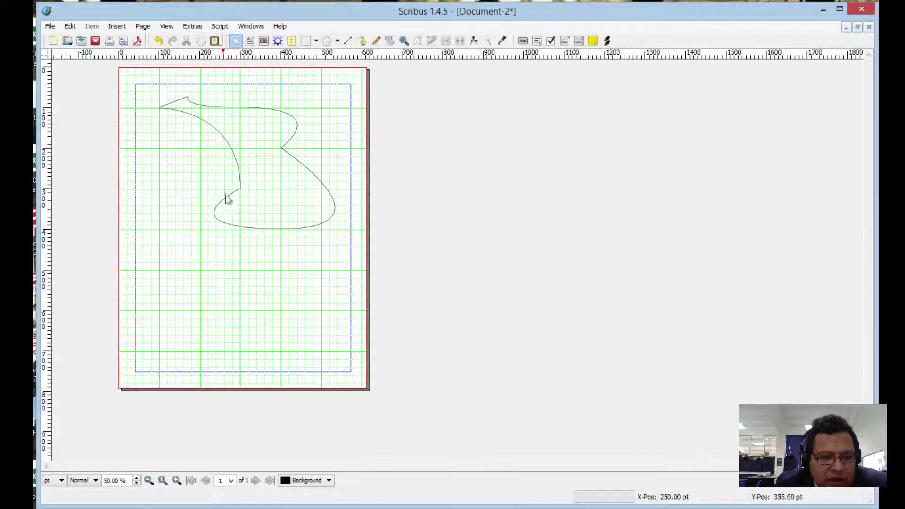
{"action": "left_click", "coordinate": [238, 166]}
{"action": "left_click", "coordinate": [198, 279]}
{"action": "left_click", "coordinate": [182, 113]}
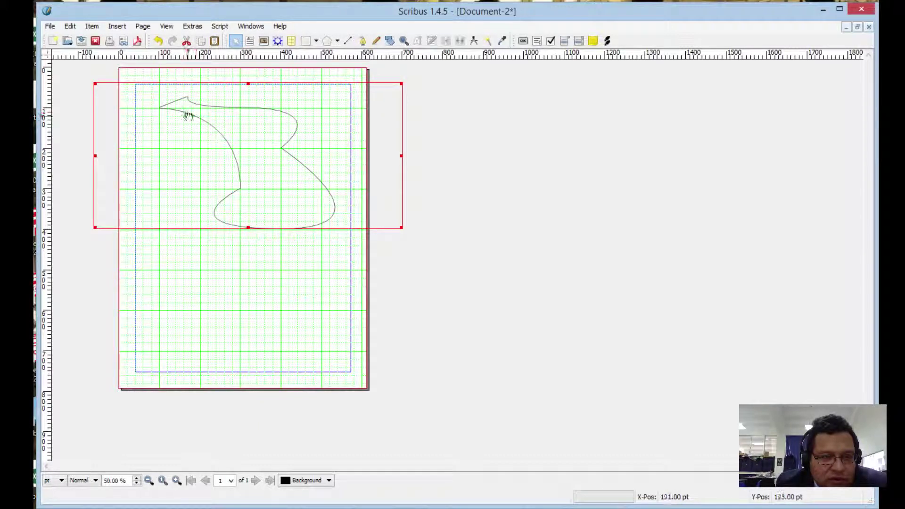
{"action": "left_click", "coordinate": [227, 299]}
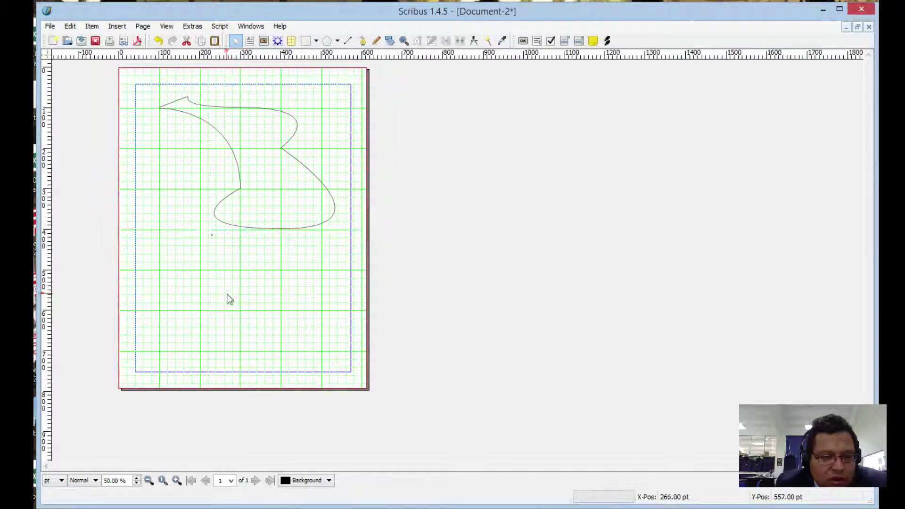
{"action": "left_click_drag", "start_coordinate": [138, 81], "coordinate": [363, 282]}
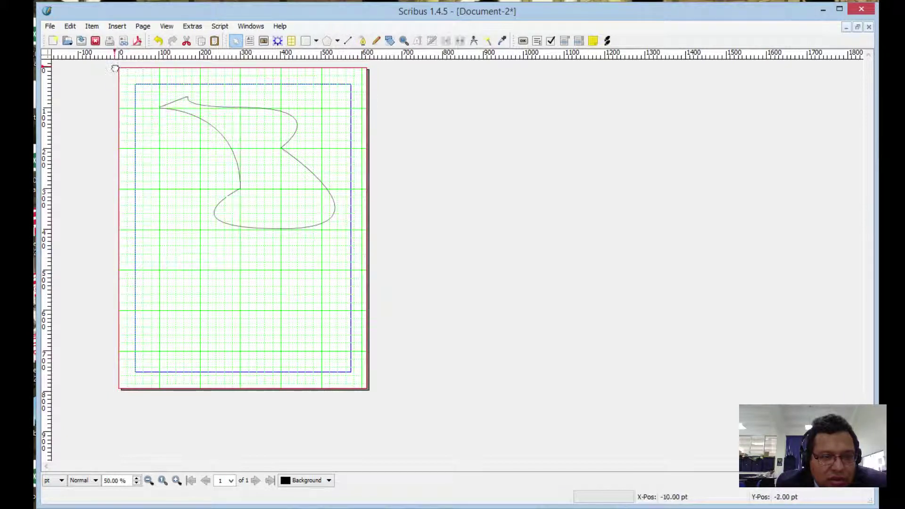
{"action": "left_click_drag", "start_coordinate": [114, 70], "coordinate": [458, 290]}
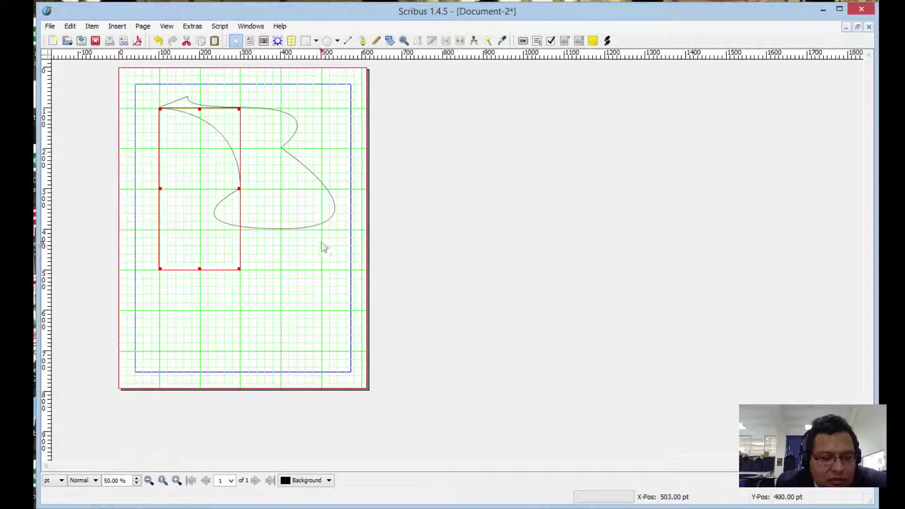
{"action": "left_click", "coordinate": [316, 228]}
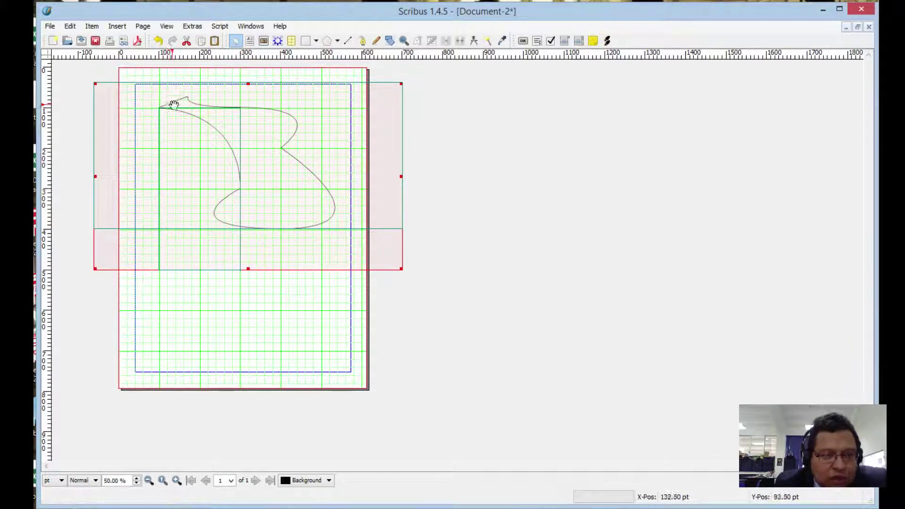
Step: Join the curve and rectangle into one path with Item > Path Tools > Connect Paths
{"action": "left_click", "coordinate": [92, 26]}
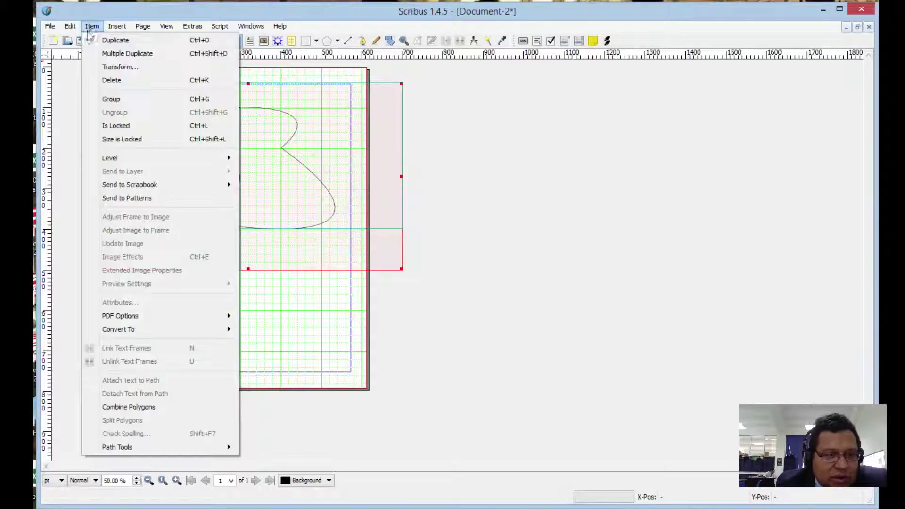
{"action": "mouse_move", "coordinate": [137, 448]}
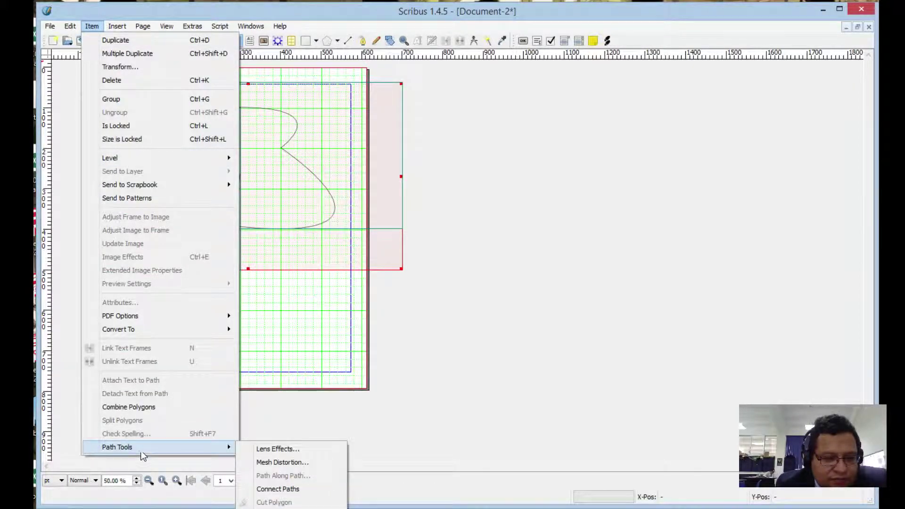
{"action": "left_click", "coordinate": [300, 491]}
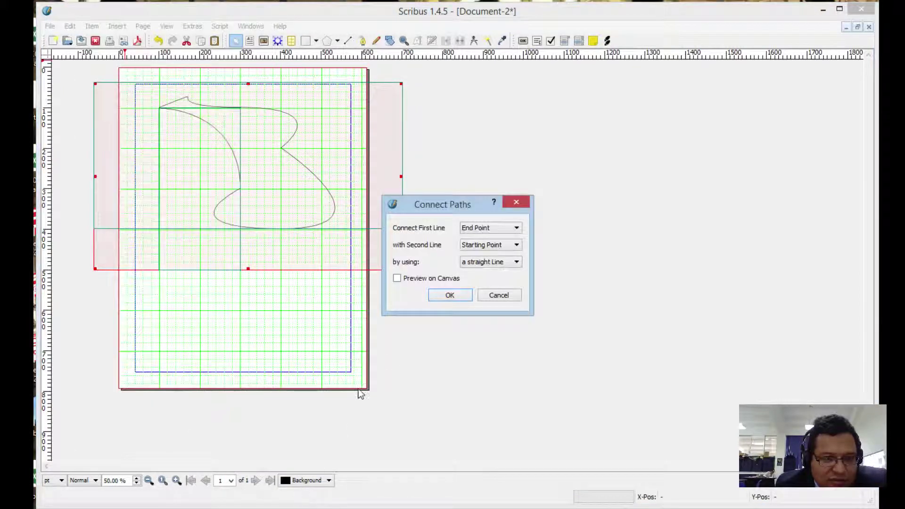
{"action": "left_click", "coordinate": [448, 295]}
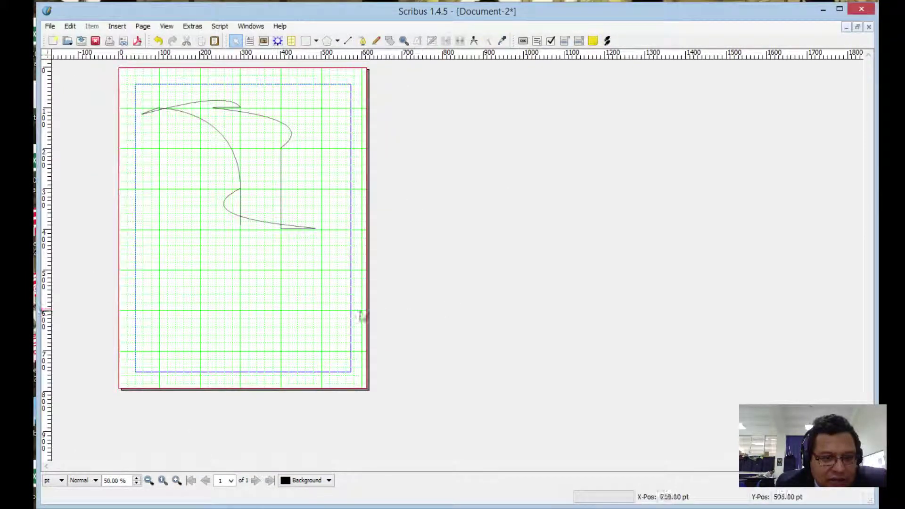
Step: Move the joined path lower on the page, then delete it
{"action": "left_click", "coordinate": [262, 223]}
{"action": "left_click_drag", "start_coordinate": [264, 221], "coordinate": [256, 248]}
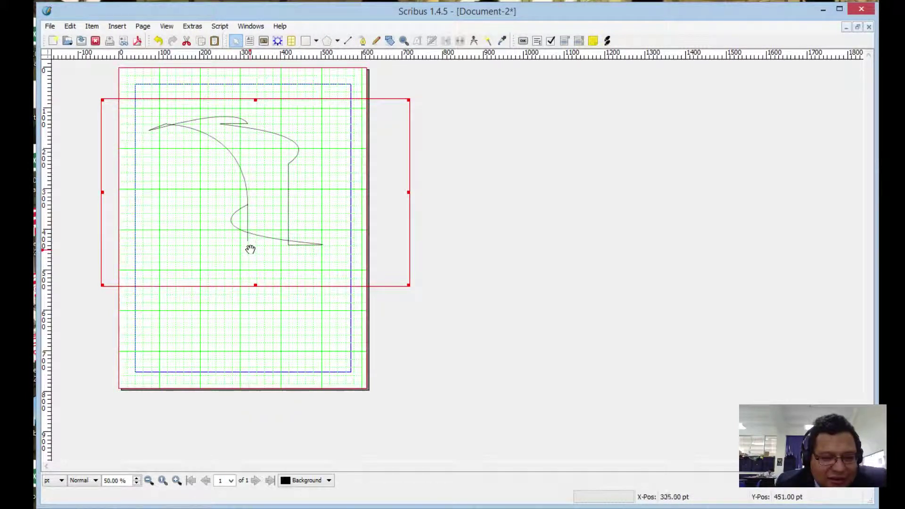
{"action": "key", "text": "Delete"}
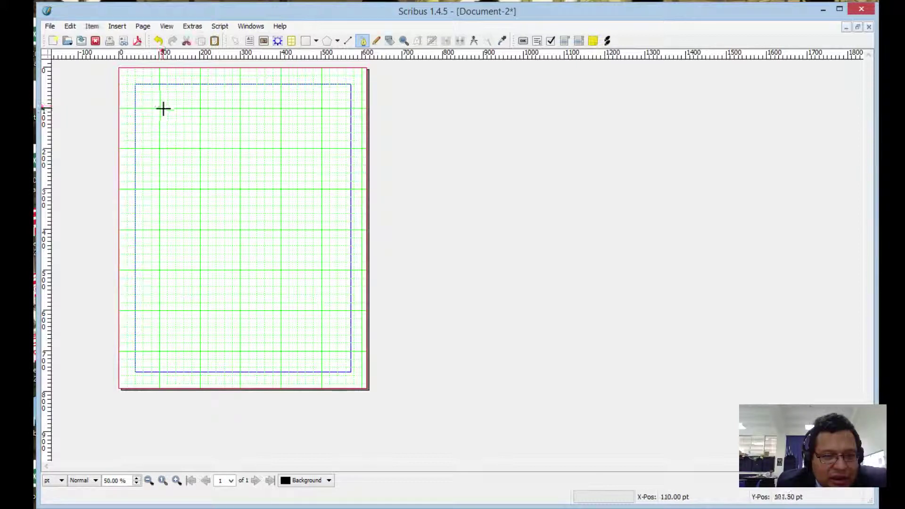
Step: Draw a looping trial Bézier curve with several curved nodes and move it lower on the page
{"action": "left_click", "coordinate": [168, 110]}
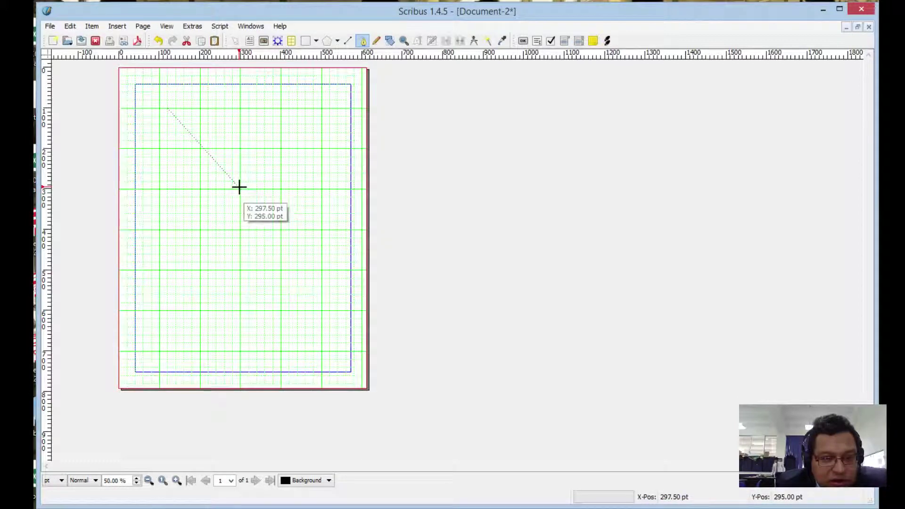
{"action": "left_click_drag", "start_coordinate": [239, 187], "coordinate": [185, 194]}
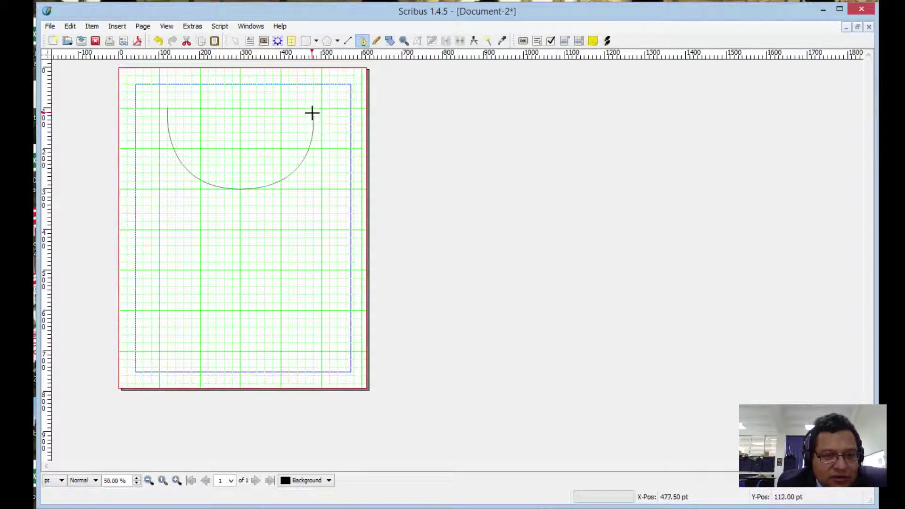
{"action": "left_click", "coordinate": [313, 115]}
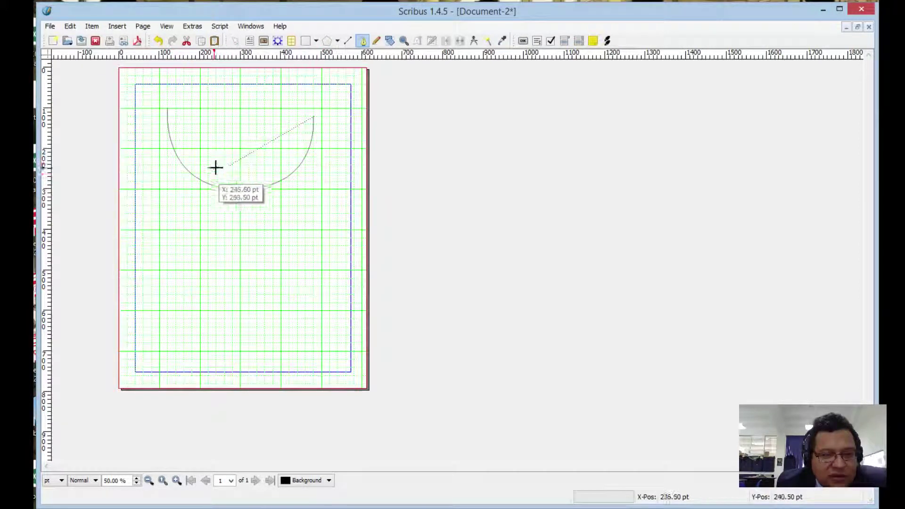
{"action": "left_click_drag", "start_coordinate": [204, 147], "coordinate": [200, 107]}
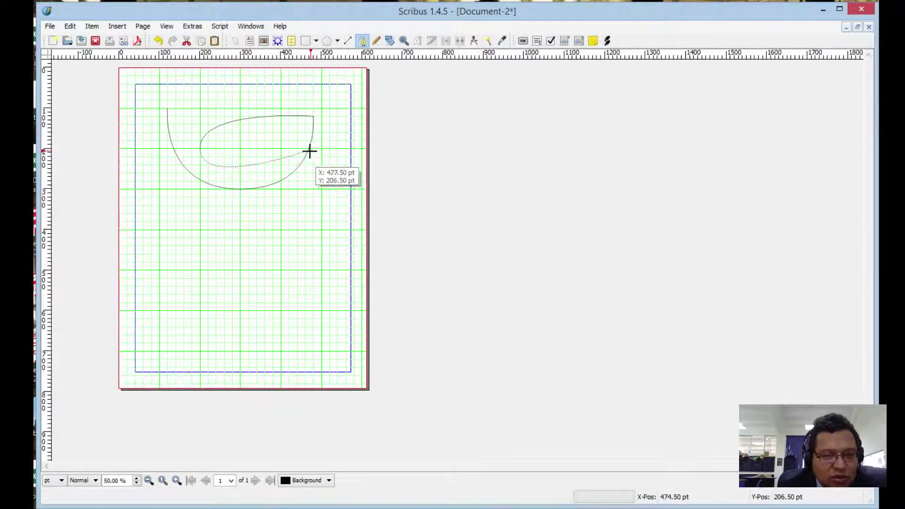
{"action": "left_click_drag", "start_coordinate": [307, 152], "coordinate": [280, 137]}
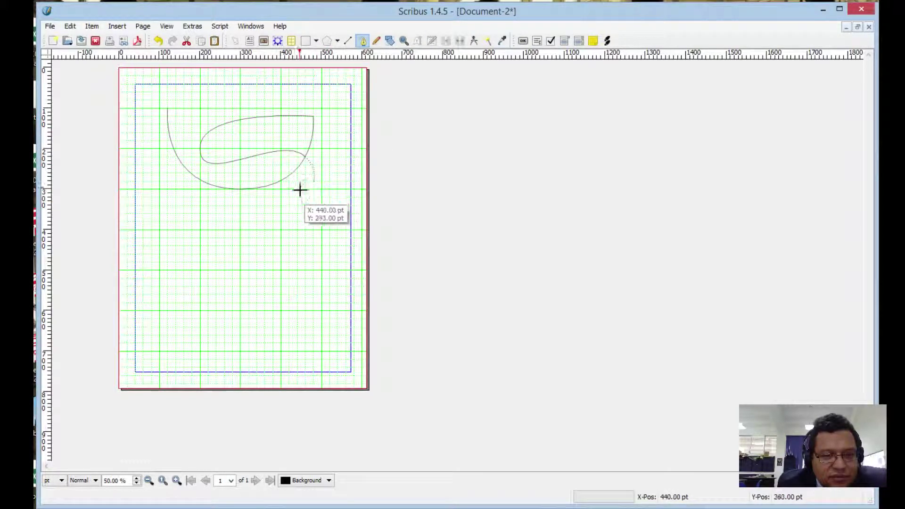
{"action": "left_click", "coordinate": [240, 230]}
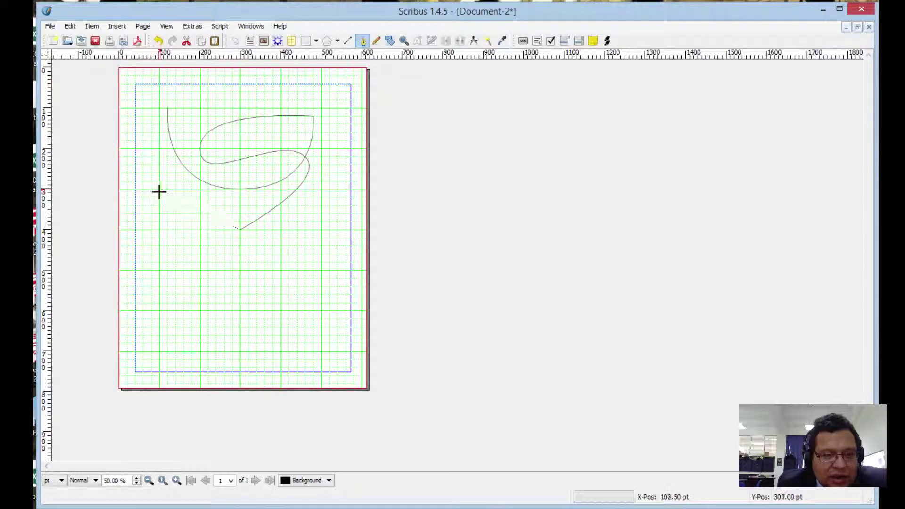
{"action": "left_click_drag", "start_coordinate": [158, 191], "coordinate": [158, 244]}
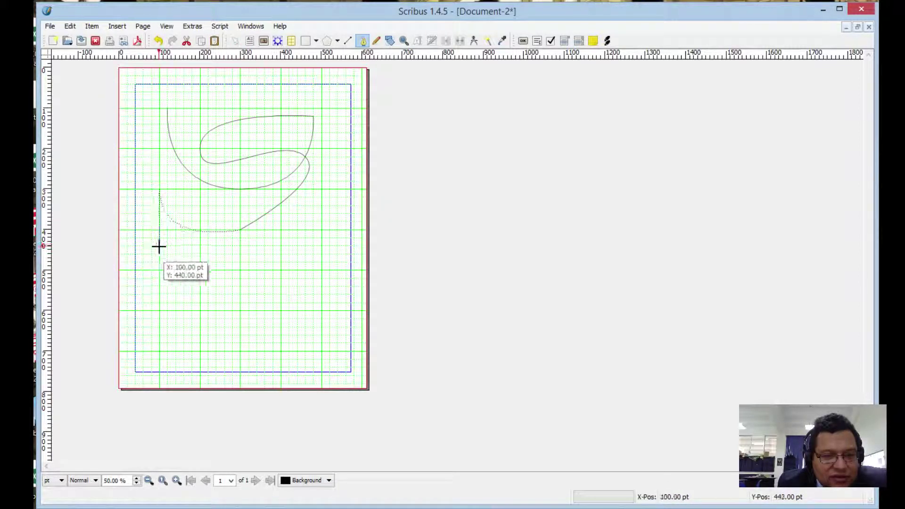
{"action": "left_click", "coordinate": [170, 108]}
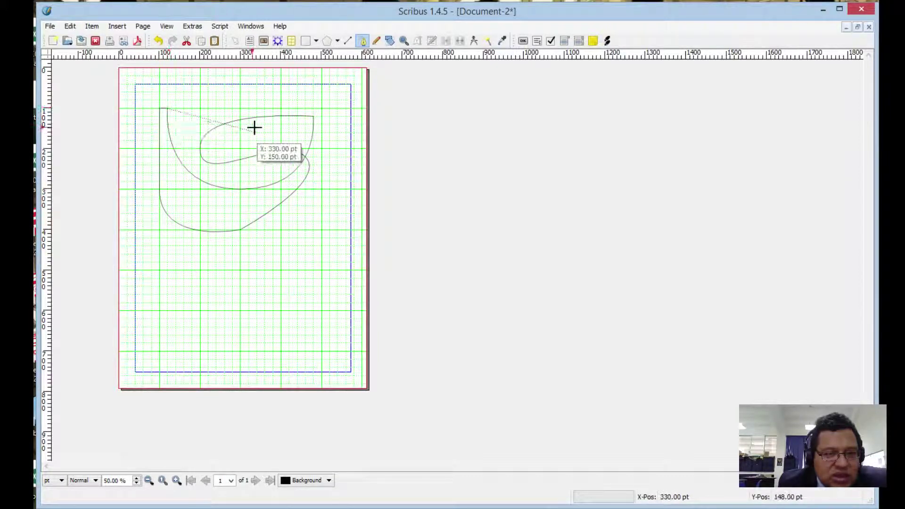
{"action": "right_click", "coordinate": [202, 88]}
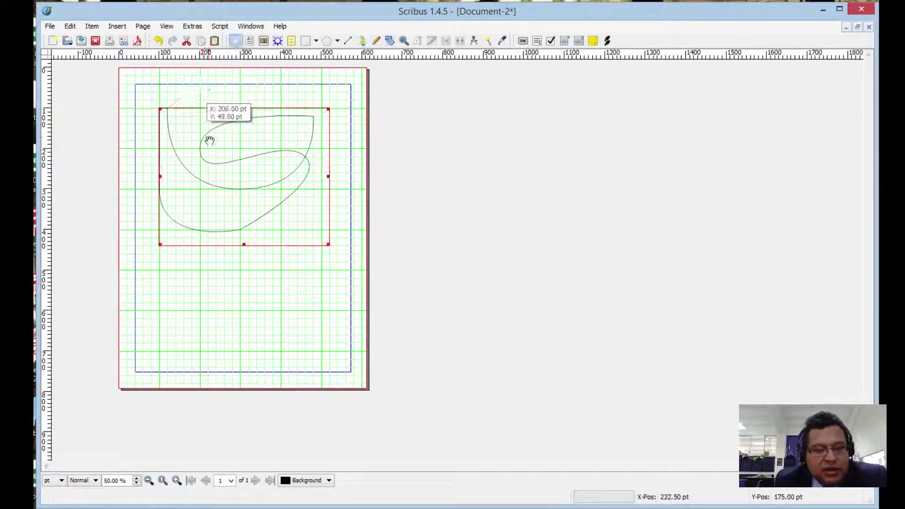
{"action": "left_click_drag", "start_coordinate": [241, 232], "coordinate": [236, 281]}
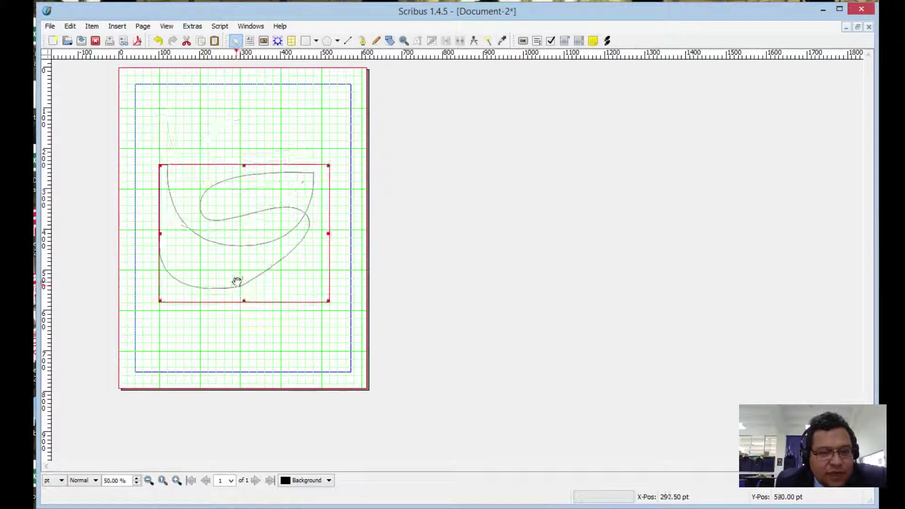
{"action": "left_click", "coordinate": [241, 133]}
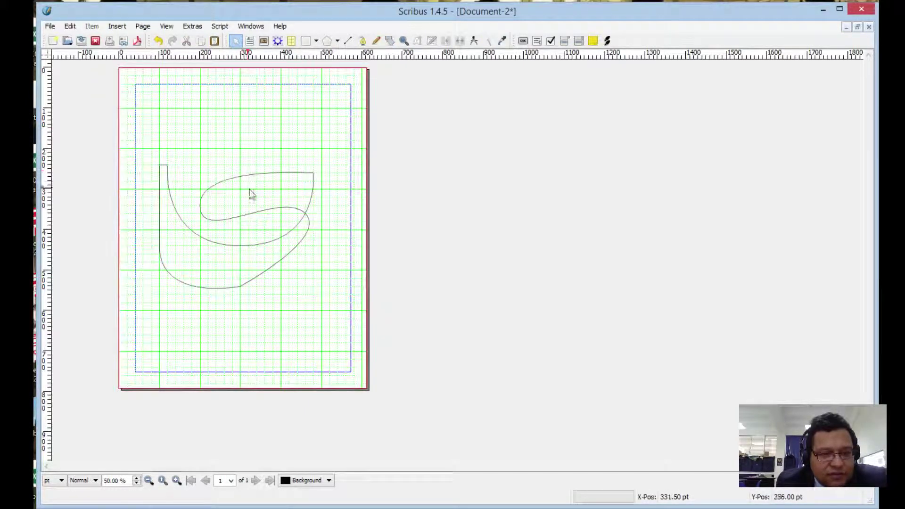
Step: Delete the trial curve and draw the top row of two 160×160 pt squares
{"action": "left_click", "coordinate": [243, 220]}
{"action": "key", "text": "Delete"}
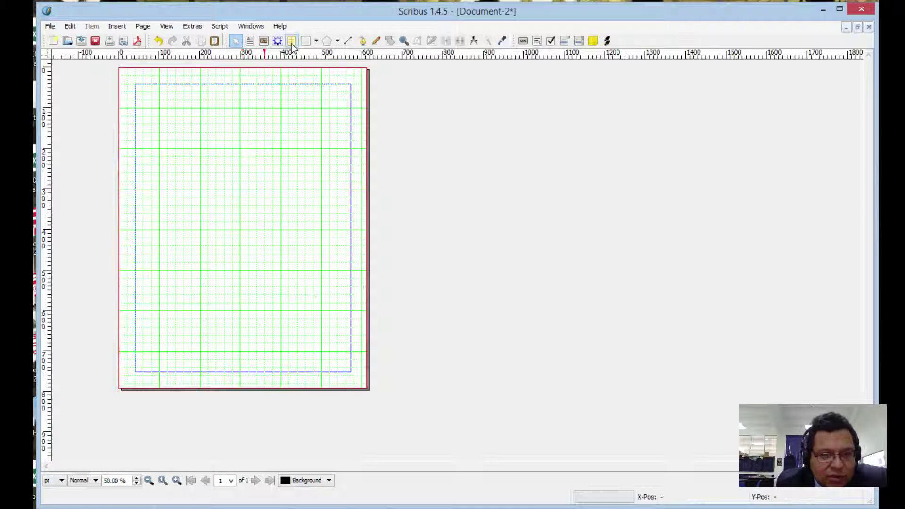
{"action": "left_click", "coordinate": [307, 42]}
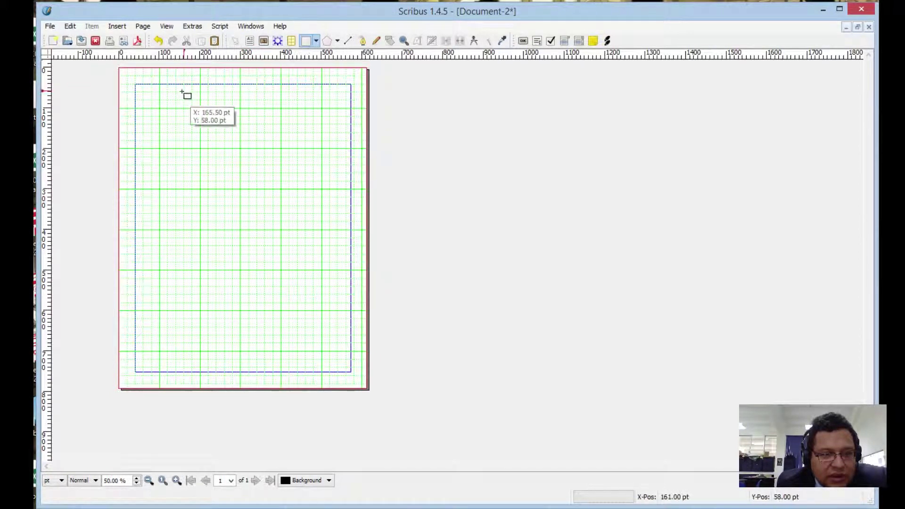
{"action": "mouse_move", "coordinate": [160, 108]}
{"action": "left_mouse_down"}
{"action": "mouse_move", "coordinate": [232, 193]}
{"action": "mouse_move", "coordinate": [240, 189]}
{"action": "left_mouse_up"}
{"action": "key", "text": "s"}
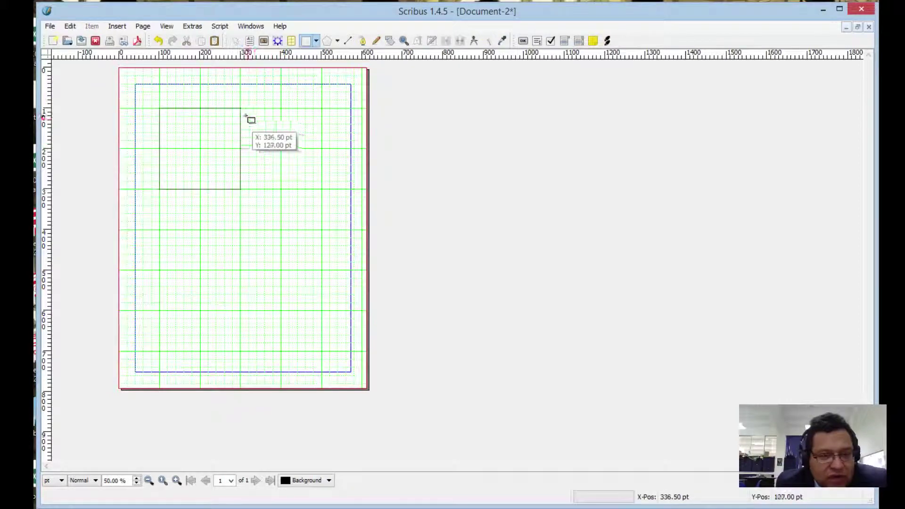
{"action": "left_click_drag", "start_coordinate": [241, 110], "coordinate": [321, 189]}
Step: Draw four more 160×160 pt squares beneath, completing the two-column, three-row grid
{"action": "key", "text": "s"}
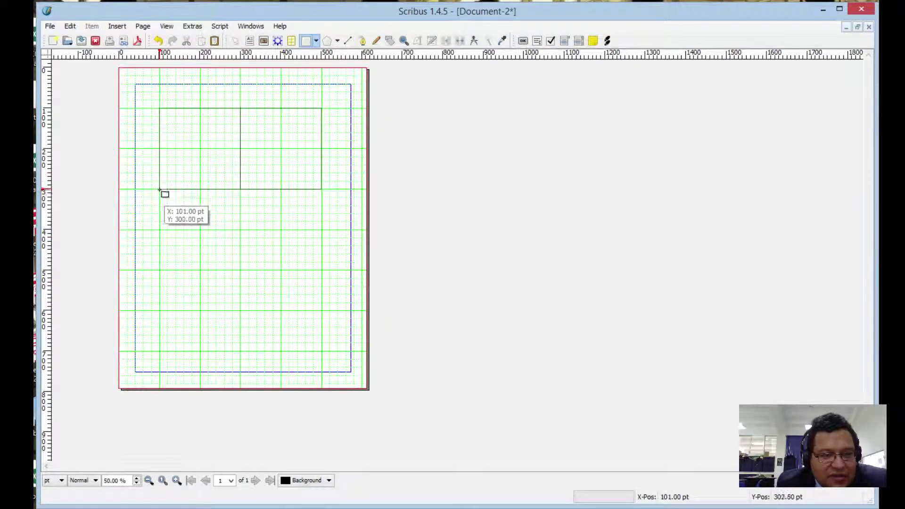
{"action": "left_click_drag", "start_coordinate": [160, 189], "coordinate": [239, 269]}
{"action": "key", "text": "s"}
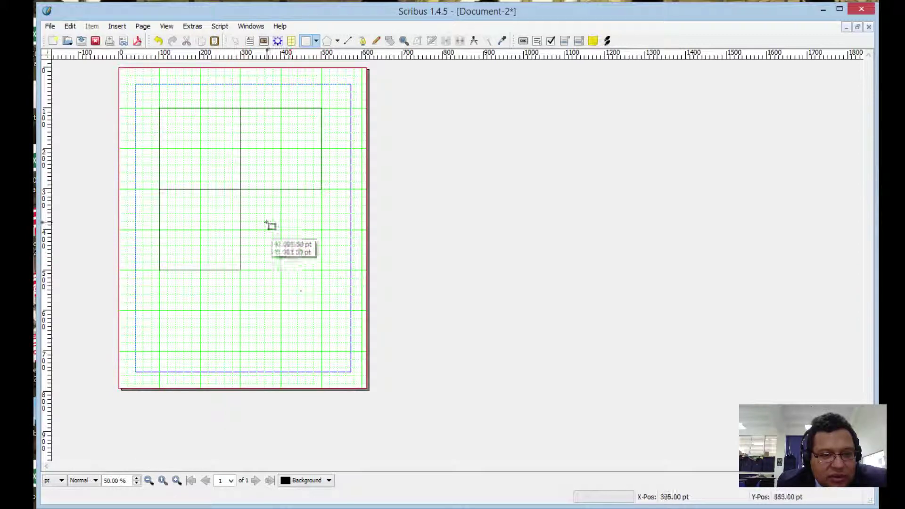
{"action": "left_click_drag", "start_coordinate": [241, 189], "coordinate": [321, 270]}
{"action": "key", "text": "s"}
{"action": "left_click_drag", "start_coordinate": [164, 272], "coordinate": [241, 351]}
{"action": "key", "text": "s"}
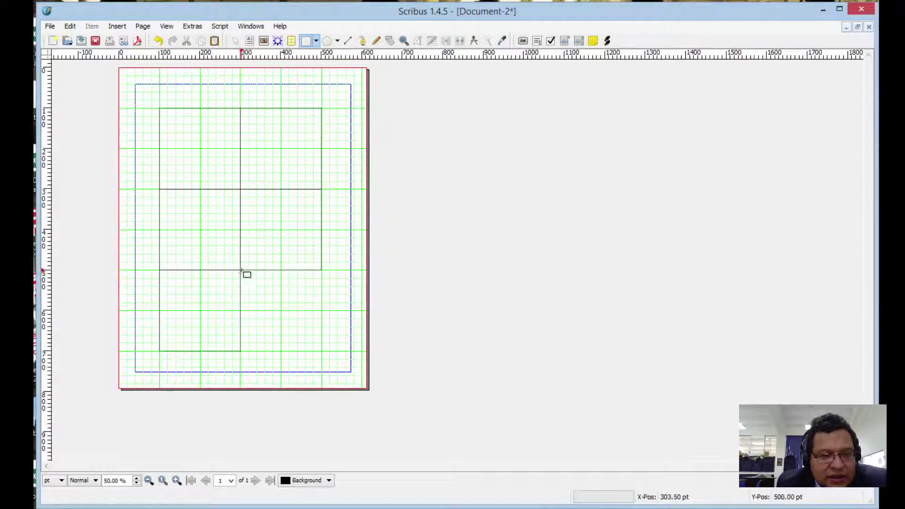
{"action": "left_click_drag", "start_coordinate": [243, 271], "coordinate": [320, 348]}
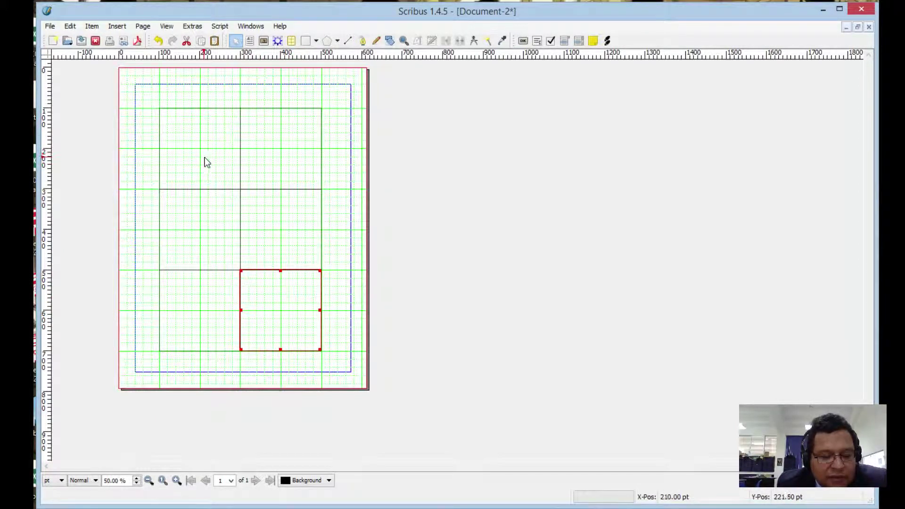
{"action": "key", "text": "b"}
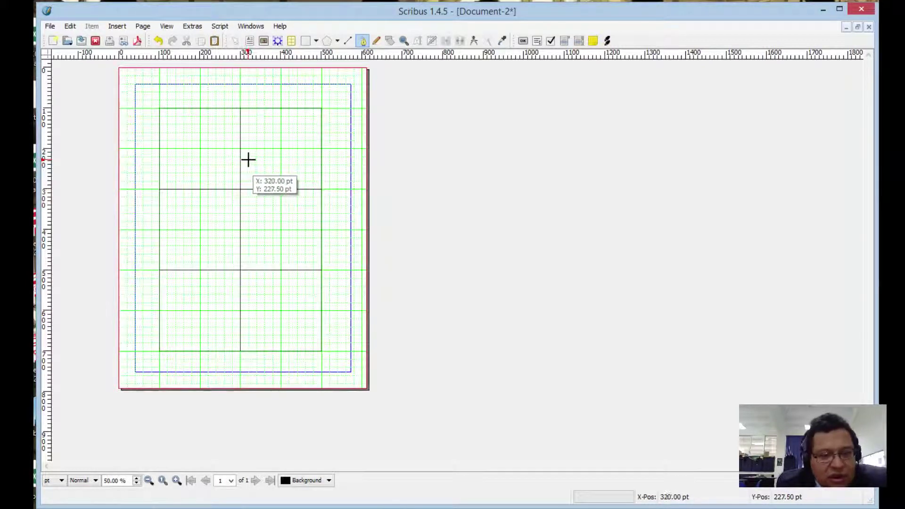
Step: Draw an S-curve from the top-left square's top-left corner through its centre
{"action": "left_click", "coordinate": [159, 109]}
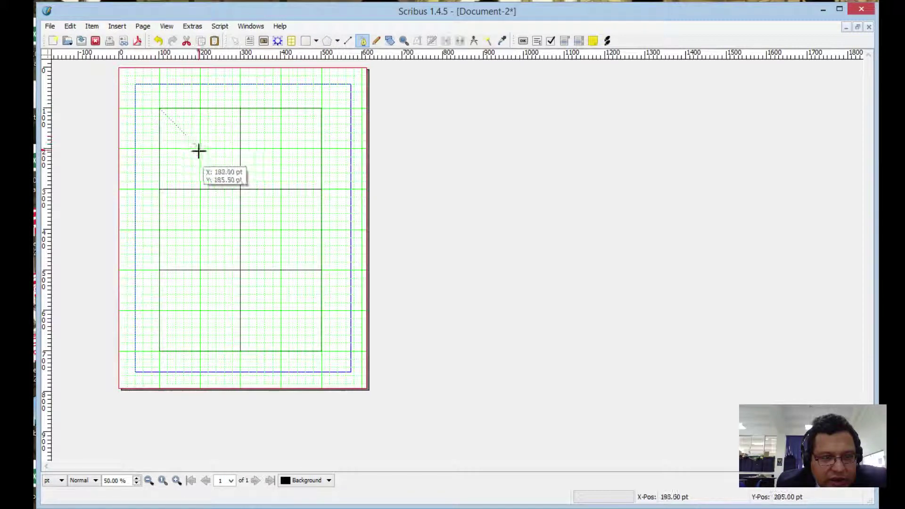
{"action": "left_click_drag", "start_coordinate": [197, 151], "coordinate": [199, 112]}
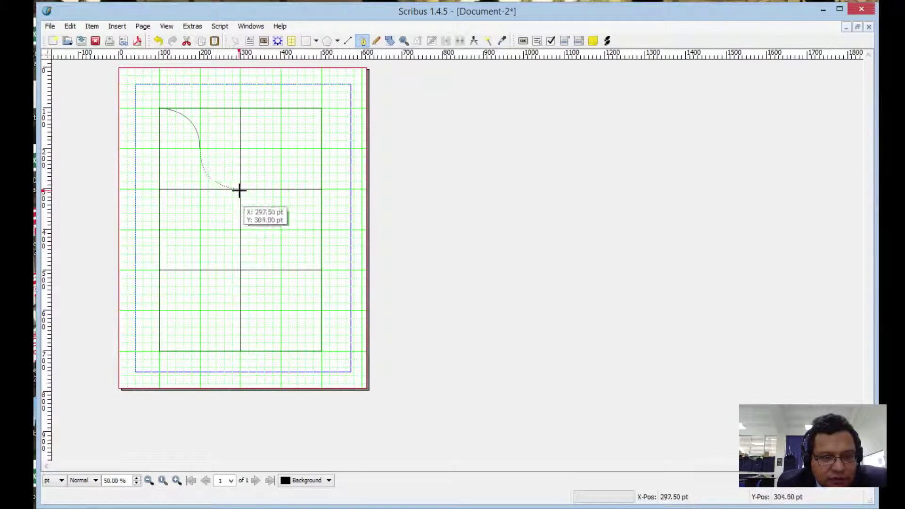
{"action": "mouse_move", "coordinate": [241, 189]}
{"action": "left_mouse_down"}
{"action": "mouse_move", "coordinate": [227, 153]}
{"action": "mouse_move", "coordinate": [198, 148]}
{"action": "mouse_move", "coordinate": [253, 191]}
{"action": "left_mouse_up"}
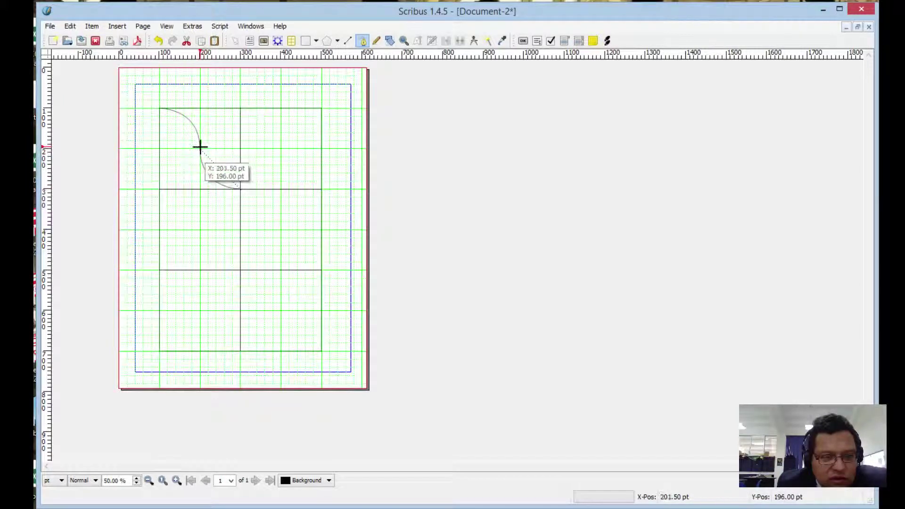
{"action": "left_click_drag", "start_coordinate": [200, 148], "coordinate": [169, 127]}
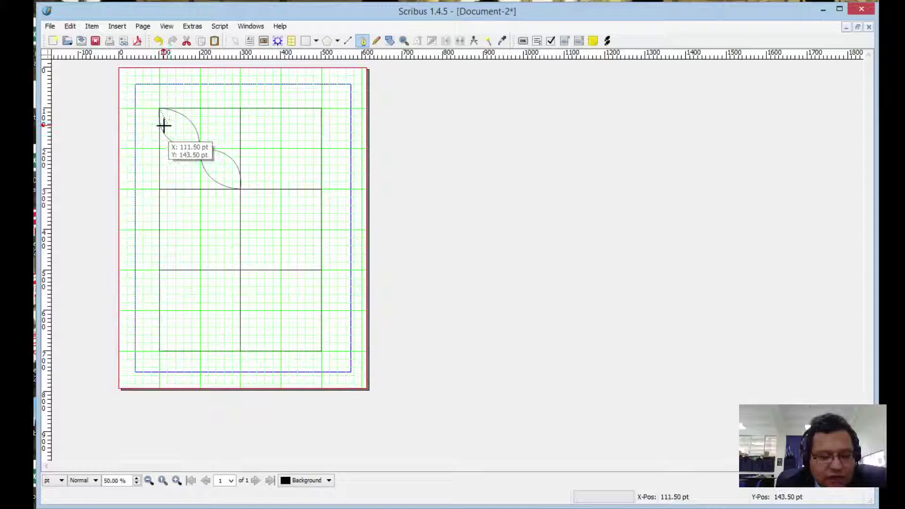
{"action": "right_click", "coordinate": [168, 127]}
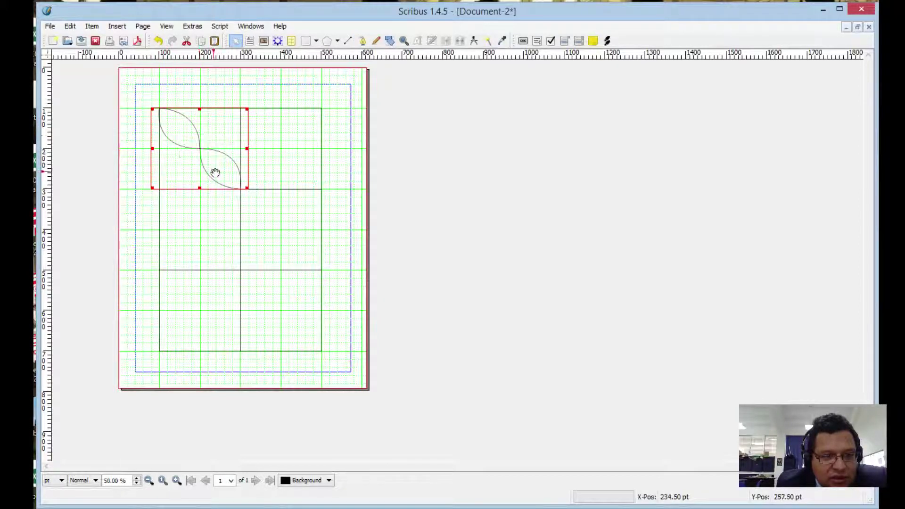
Step: Draw a second curve from the top-right corner through the centre to the lower-left, closing the petals
{"action": "key", "text": "b"}
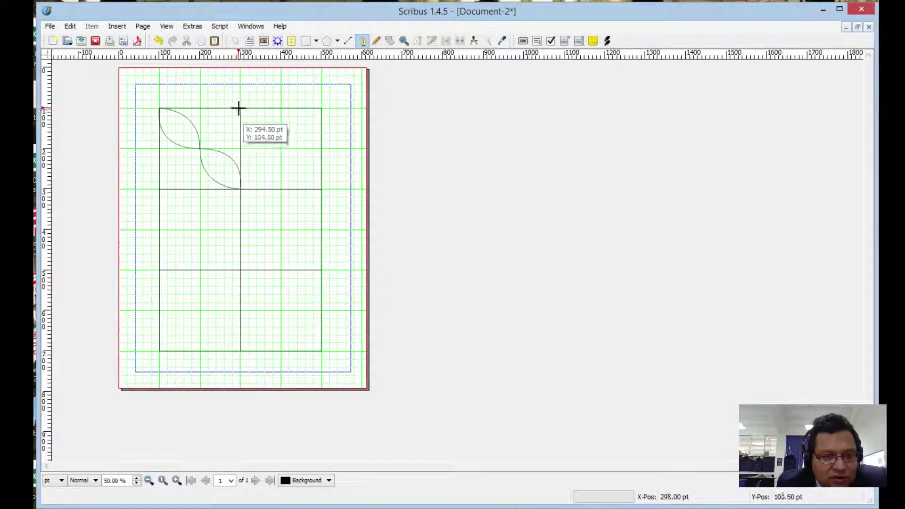
{"action": "left_click", "coordinate": [240, 110]}
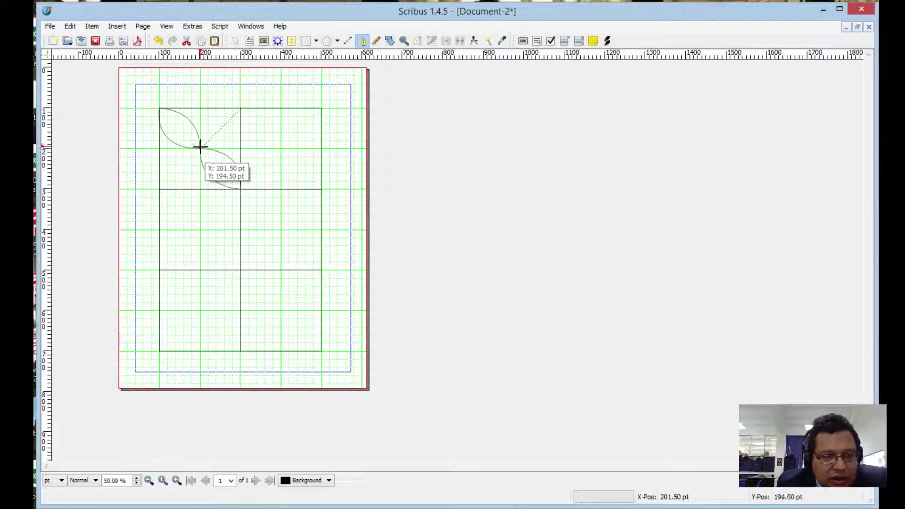
{"action": "left_click_drag", "start_coordinate": [200, 146], "coordinate": [199, 111]}
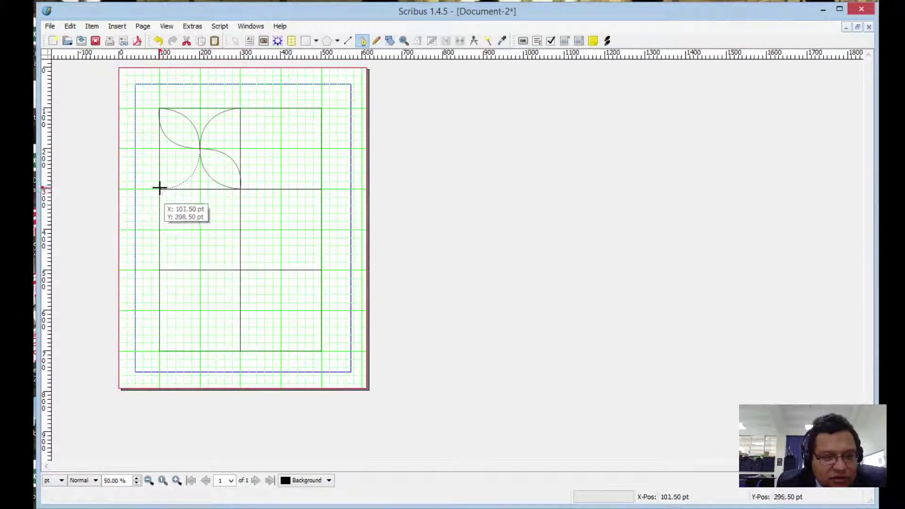
{"action": "left_click_drag", "start_coordinate": [158, 189], "coordinate": [161, 151]}
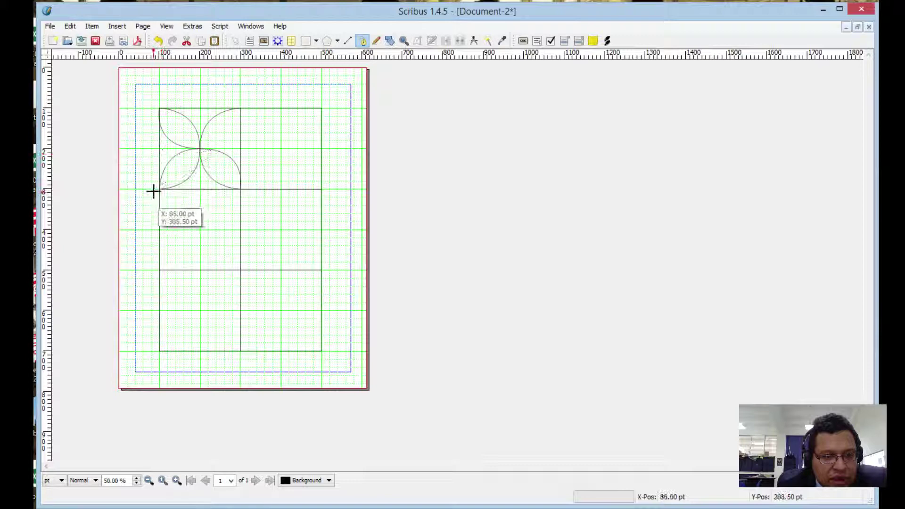
{"action": "left_click", "coordinate": [239, 109]}
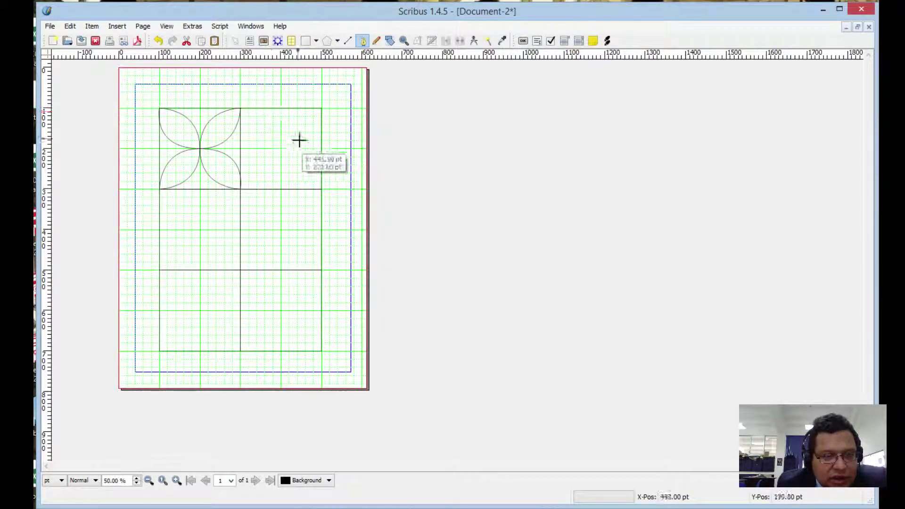
{"action": "right_click", "coordinate": [297, 174]}
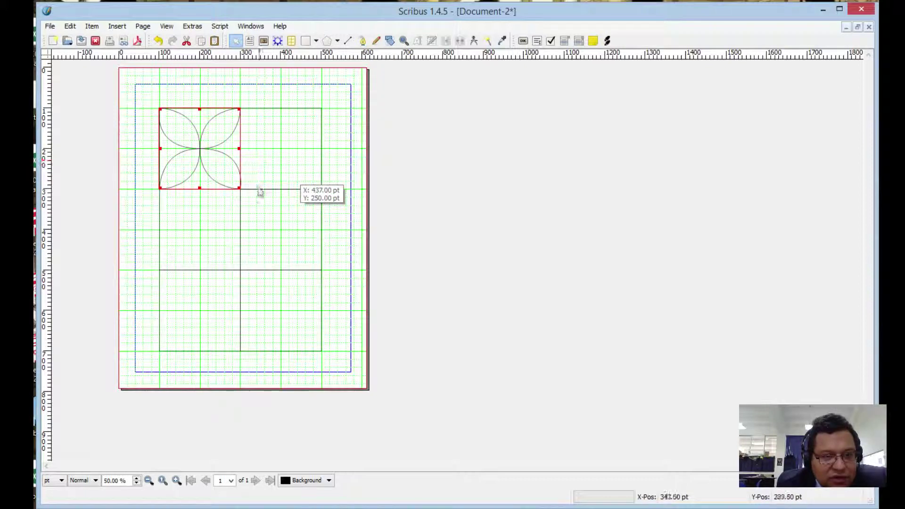
{"action": "left_click", "coordinate": [209, 222]}
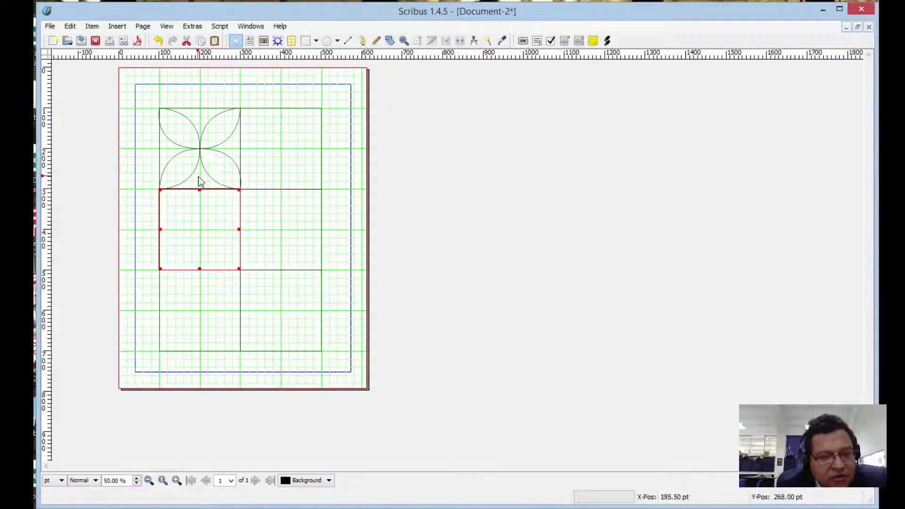